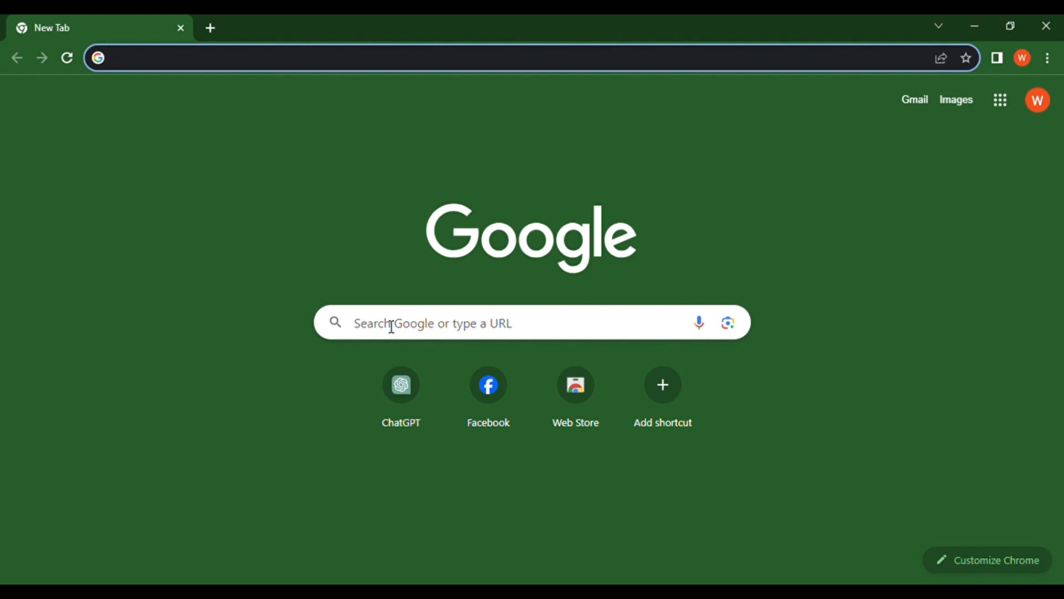
Step: Search Google for "Deepmotion ai" and open the DeepMotion website
click(387, 329)
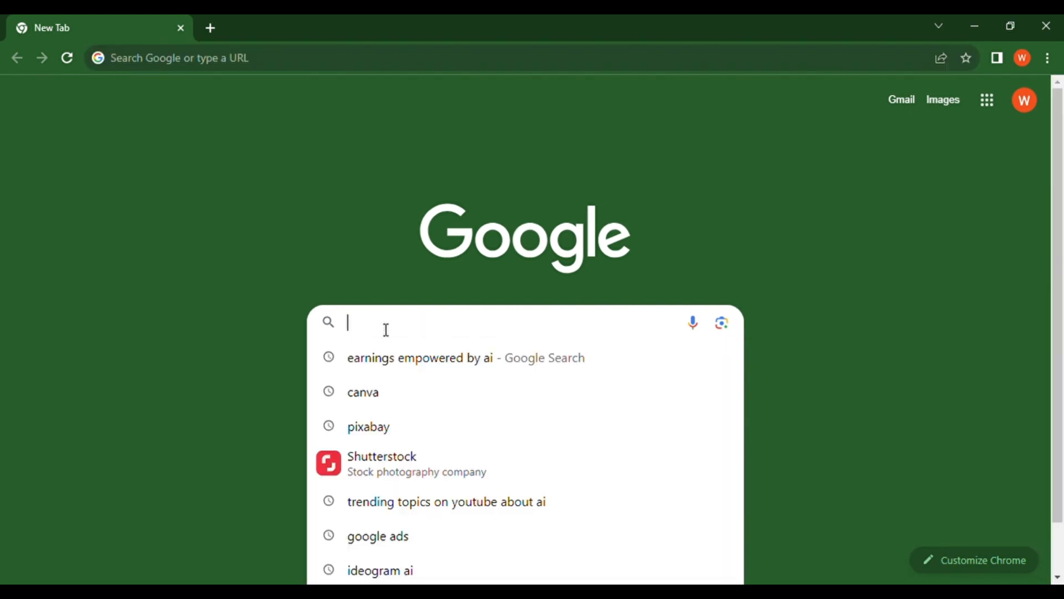
text(Deepmotion a)
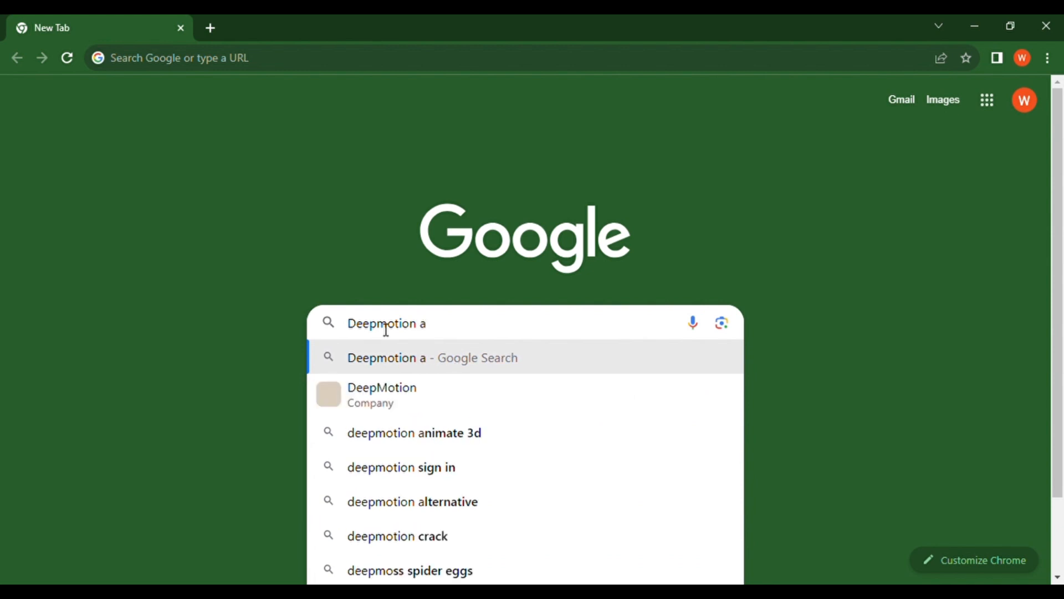
text(i)
key(Return)
click(250, 438)
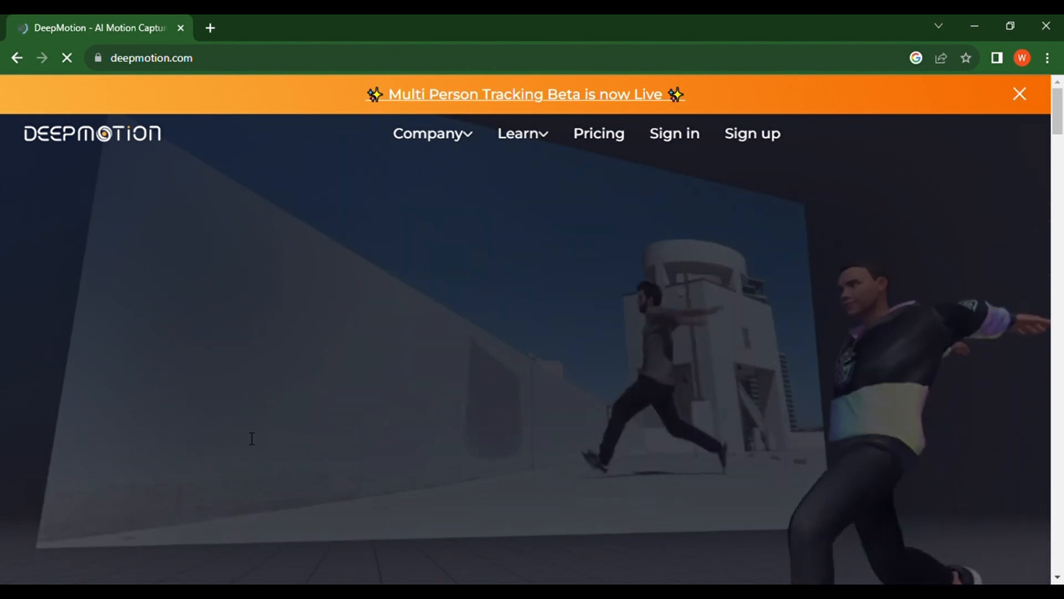
Step: Open the DeepMotion sign-up form and fill in the first name and last name
scroll(1058, 119, down, 6)
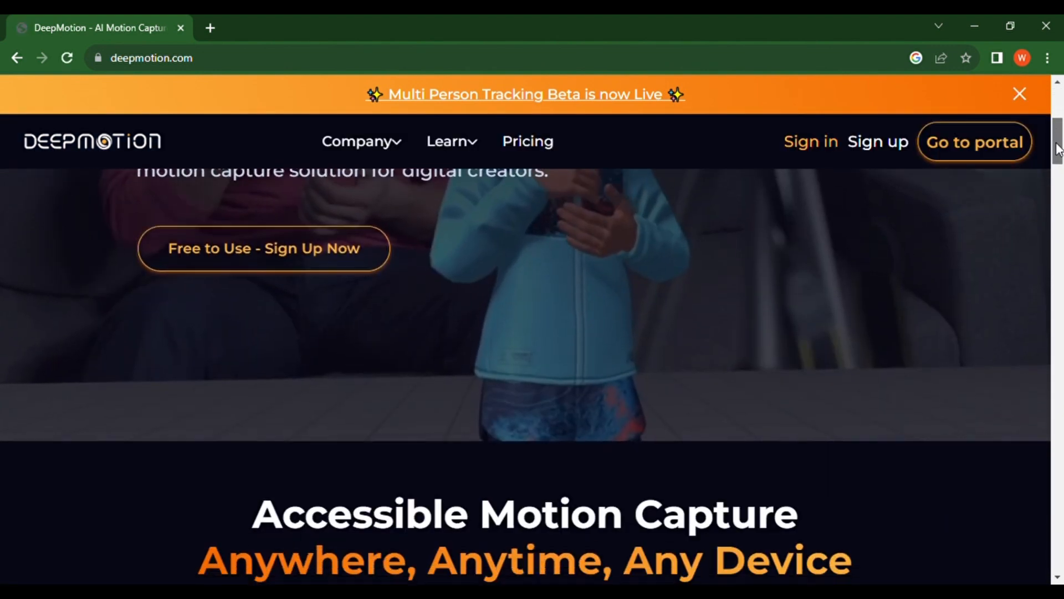
scroll(1059, 113, up, 6)
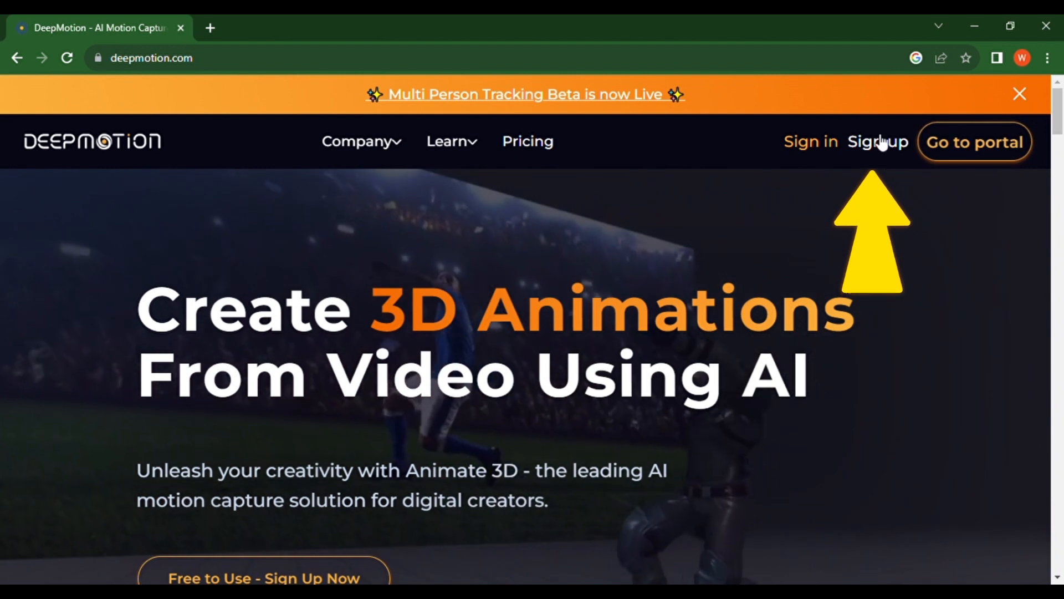
click(879, 142)
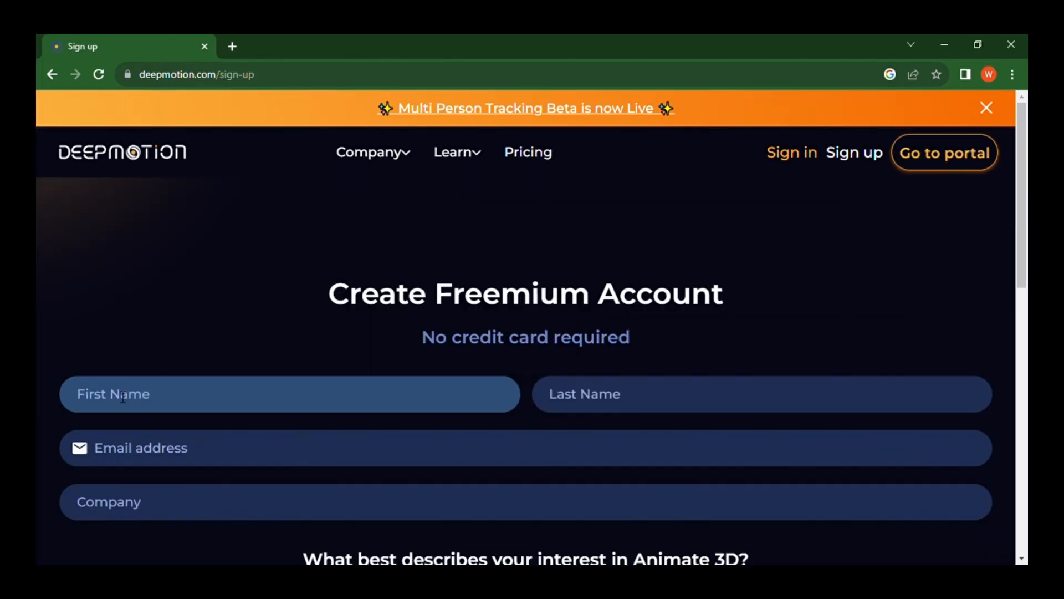
text(Wed)
click(762, 394)
text(Ink)
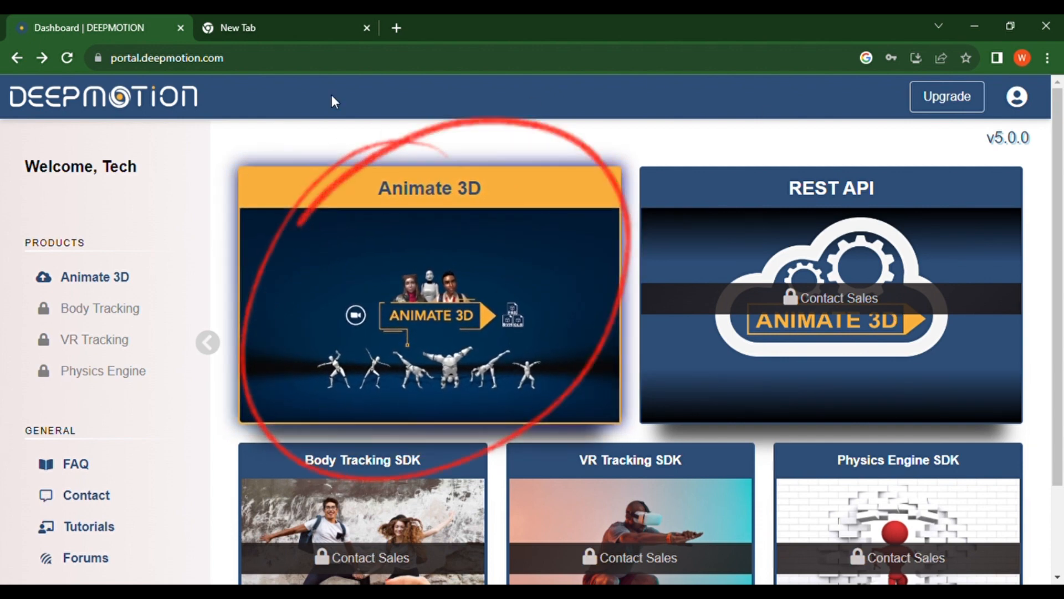
Step: Go to the Animate 3D product and show its 3D Models page with the available characters
click(385, 301)
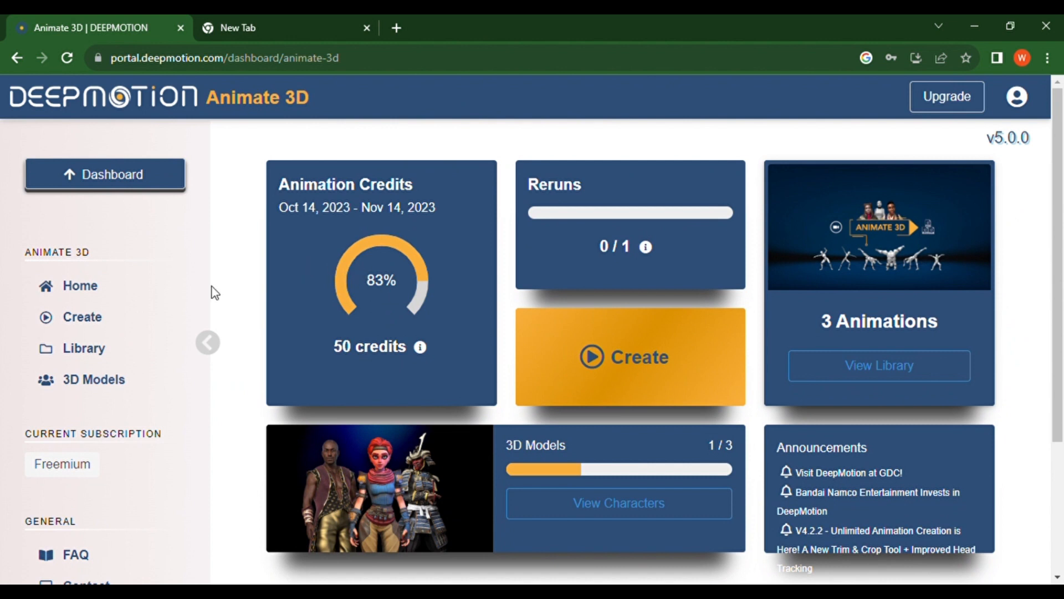
click(88, 383)
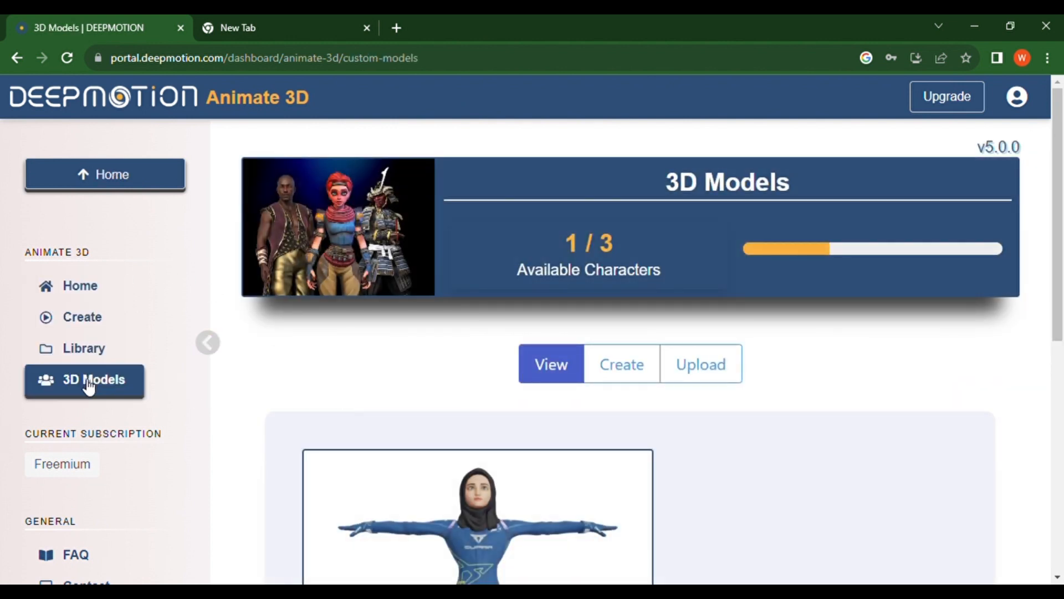
drag(1062, 151, 1062, 259)
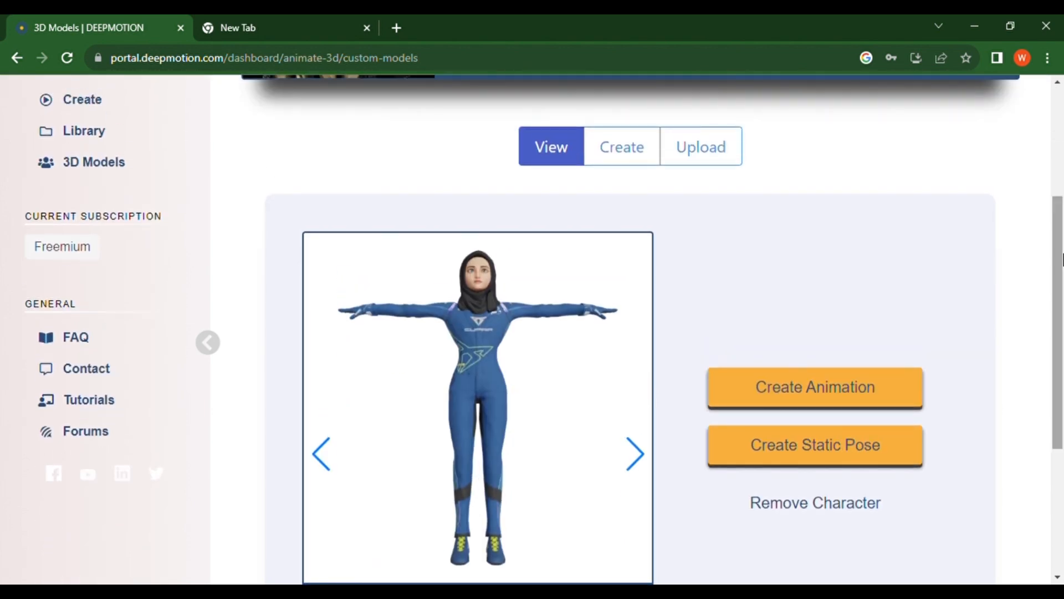
Step: Start creating a stylized Ready Player Me avatar with the Feminine body type
click(620, 151)
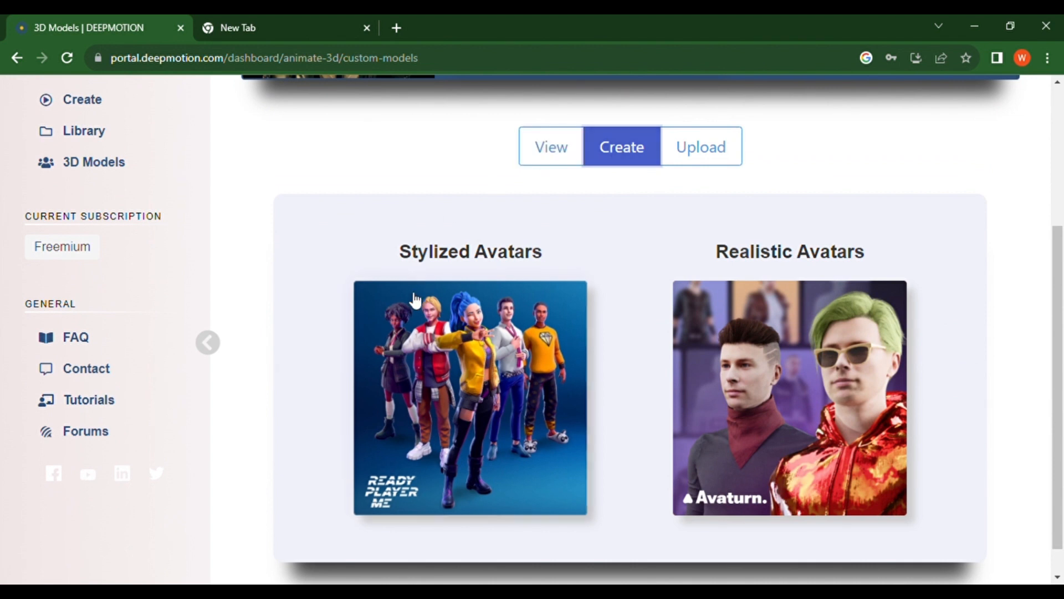
click(475, 374)
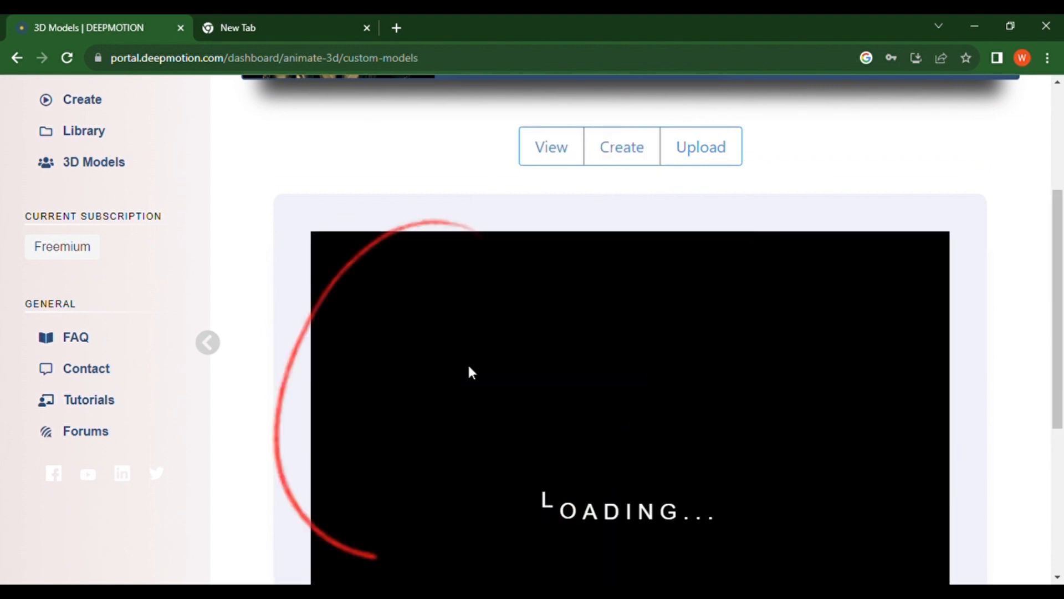
drag(1062, 302, 1062, 337)
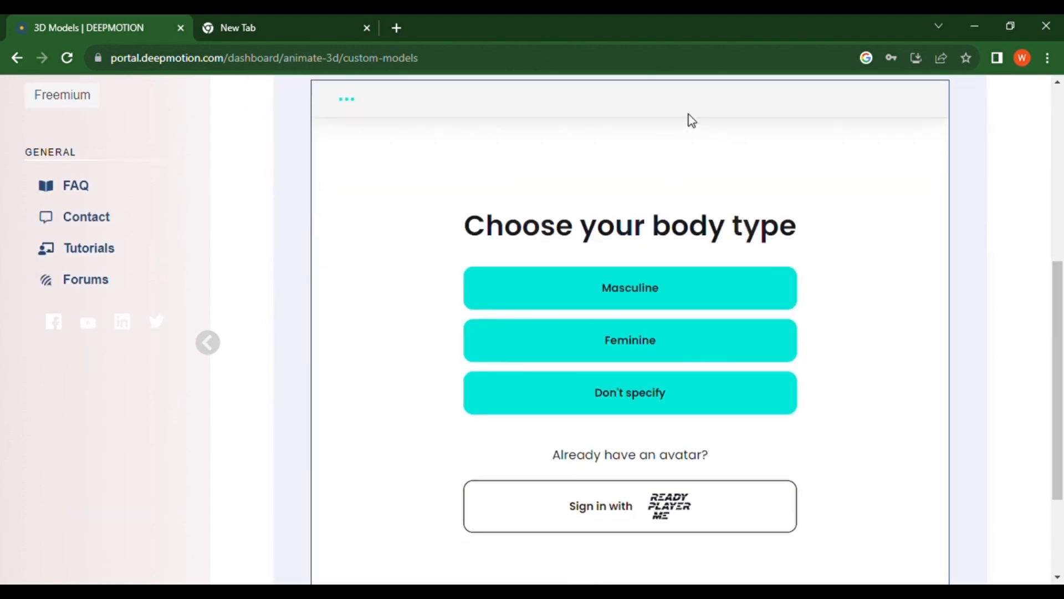
click(658, 353)
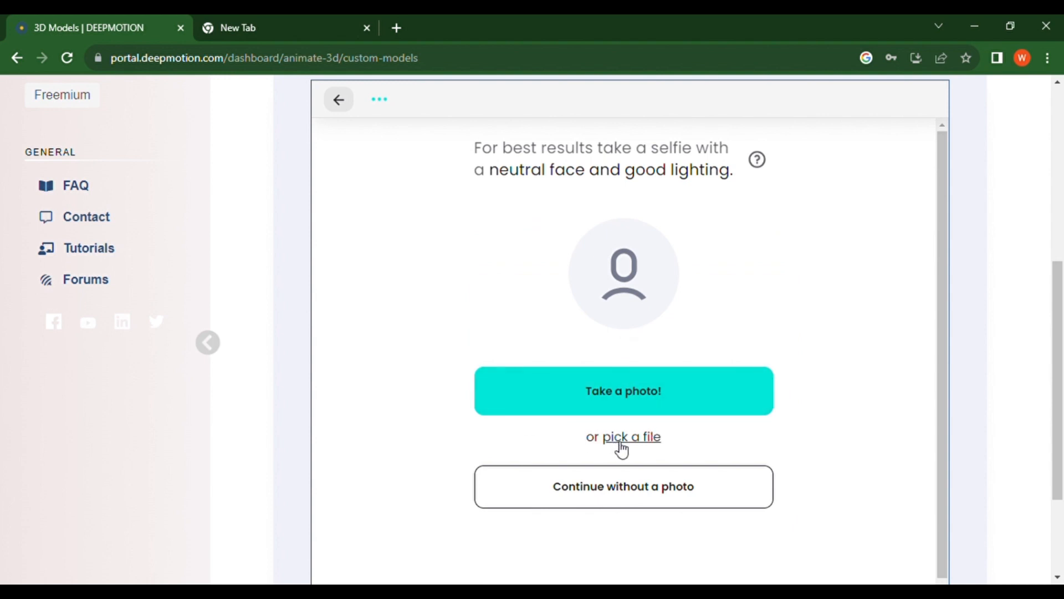
Step: Continue without a photo and choose the avatar with long curly red hair as the base character
click(651, 499)
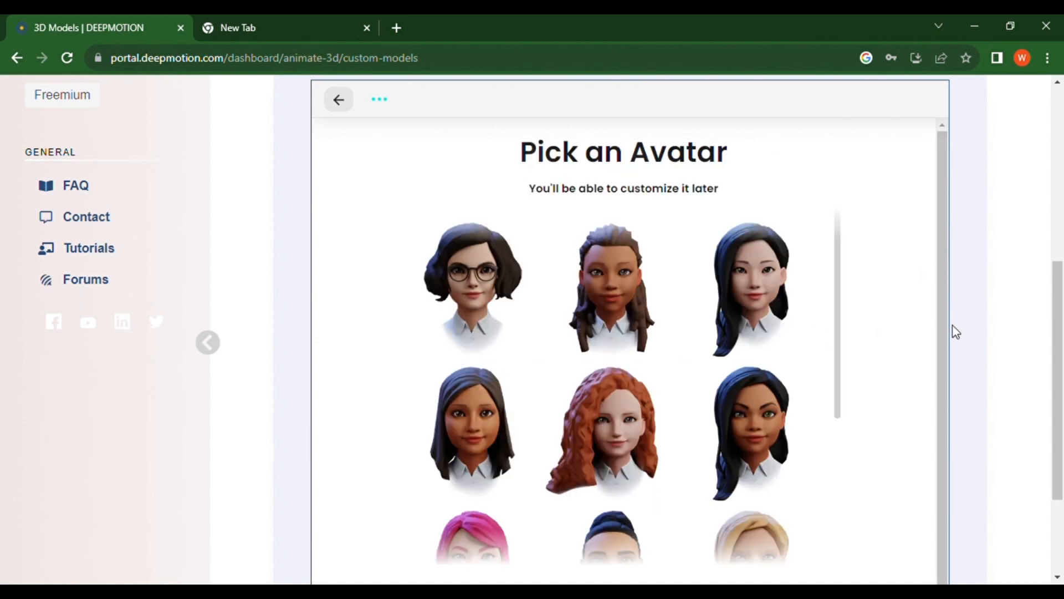
drag(837, 287, 841, 436)
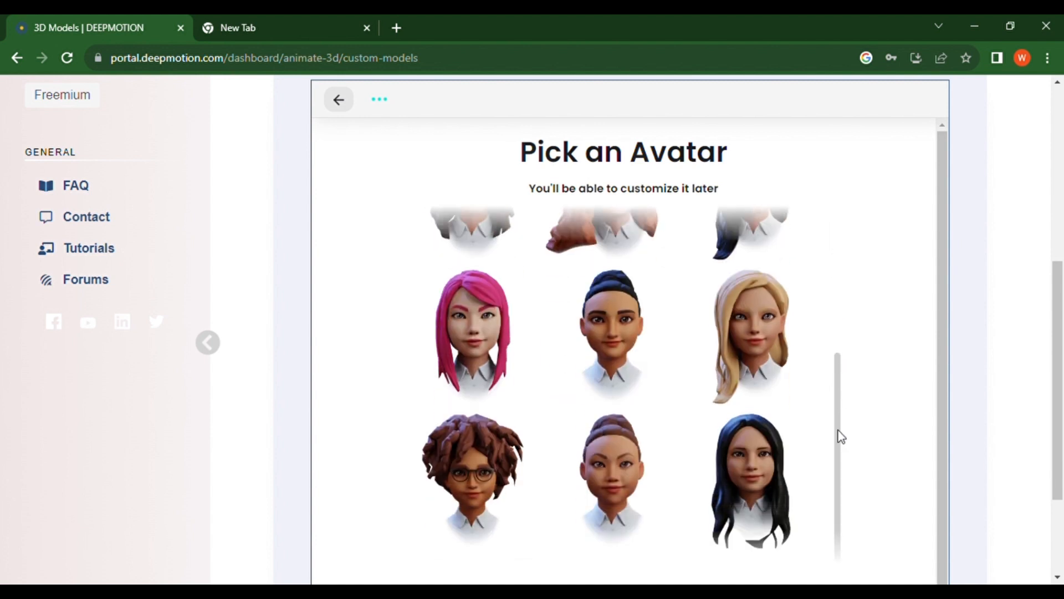
drag(835, 481, 836, 357)
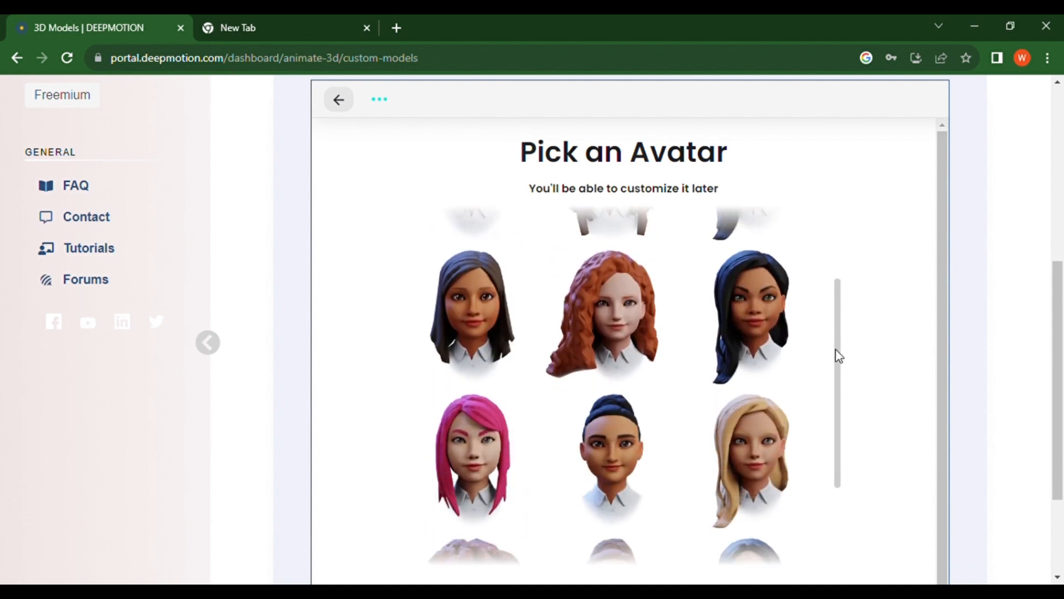
click(640, 326)
scroll(580, 478, down, 5)
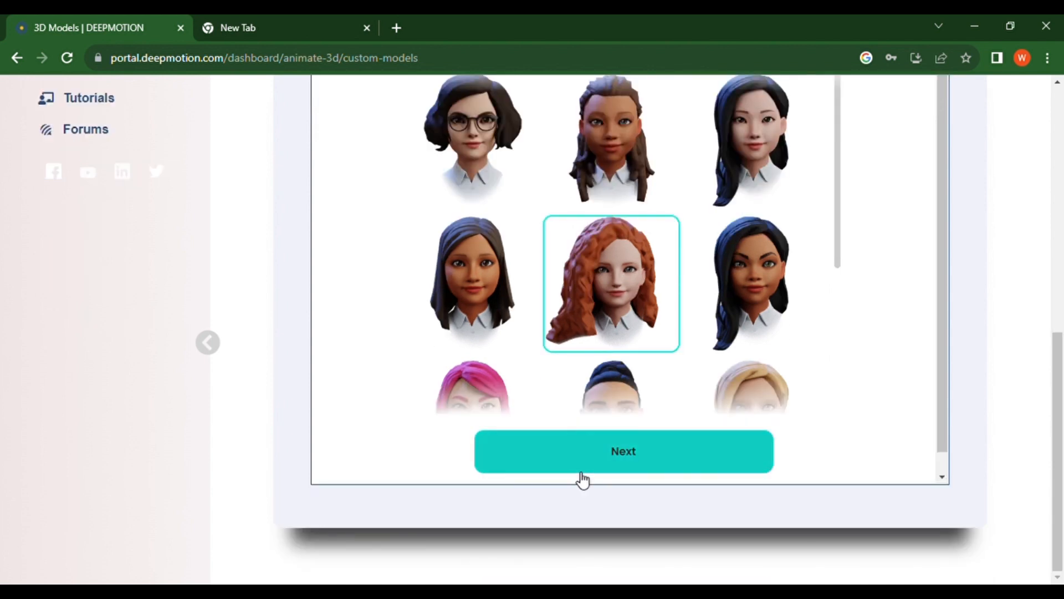
click(631, 458)
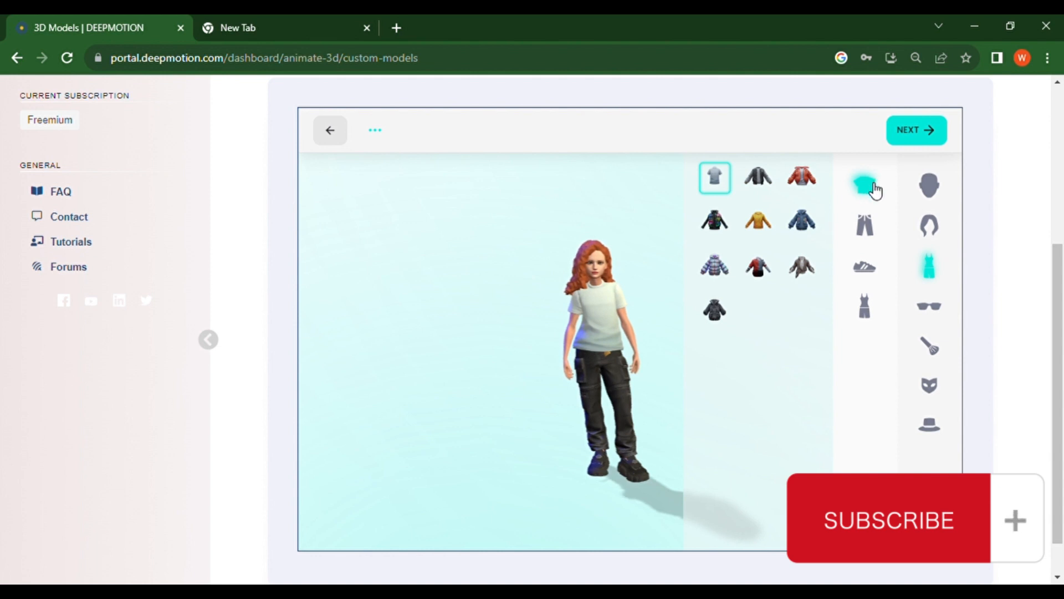
Step: Dress the avatar in the white BMW hoodie outfit and give it a high ponytail in black
click(865, 306)
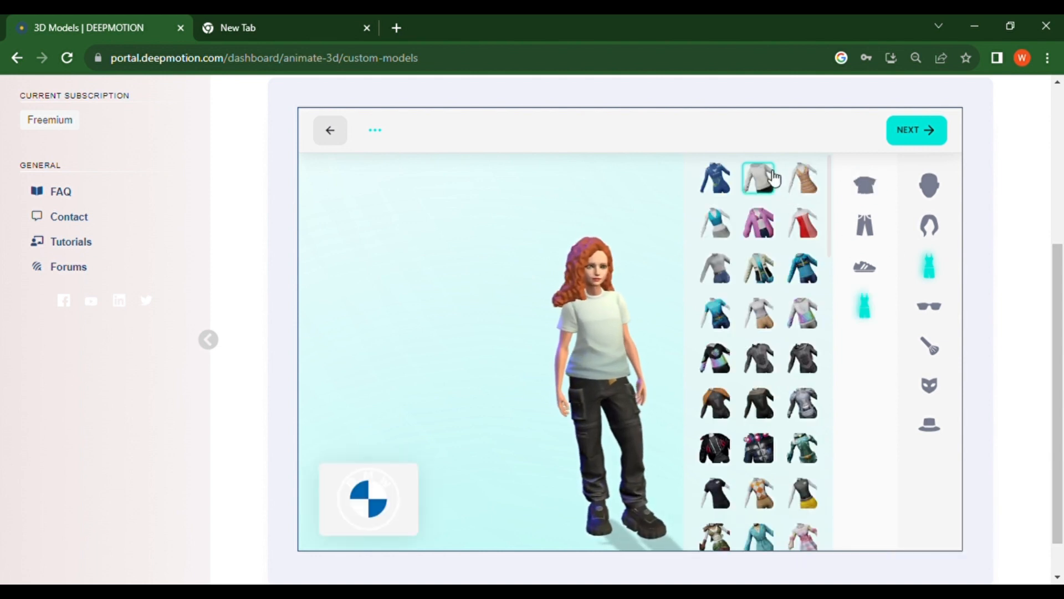
click(930, 225)
click(879, 230)
scroll(878, 227, down, 1)
click(877, 221)
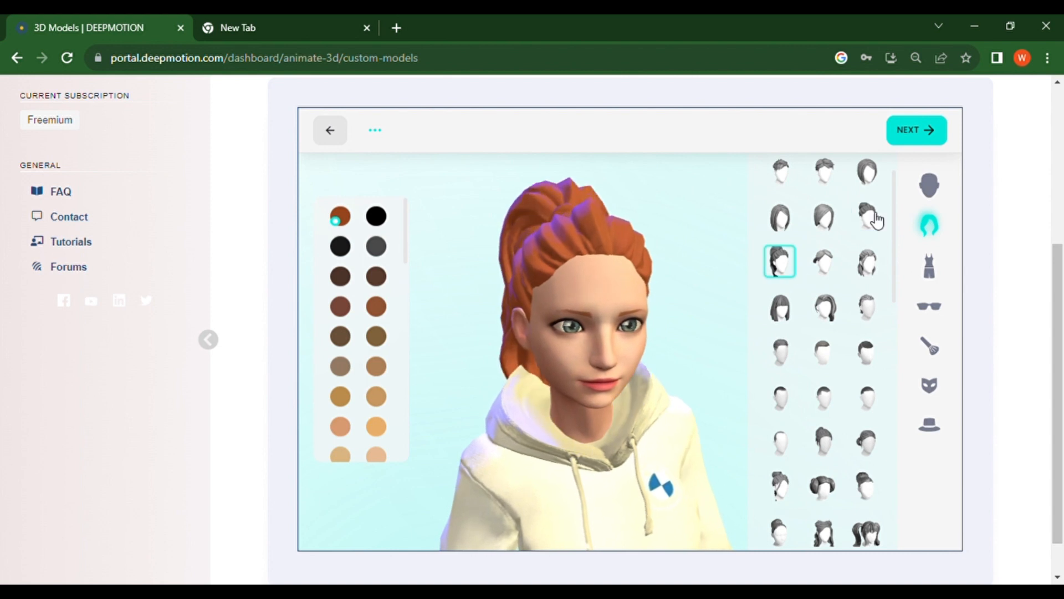
click(340, 246)
Step: Customize the avatar's face with brown eyes and new nose and lip shapes
click(929, 187)
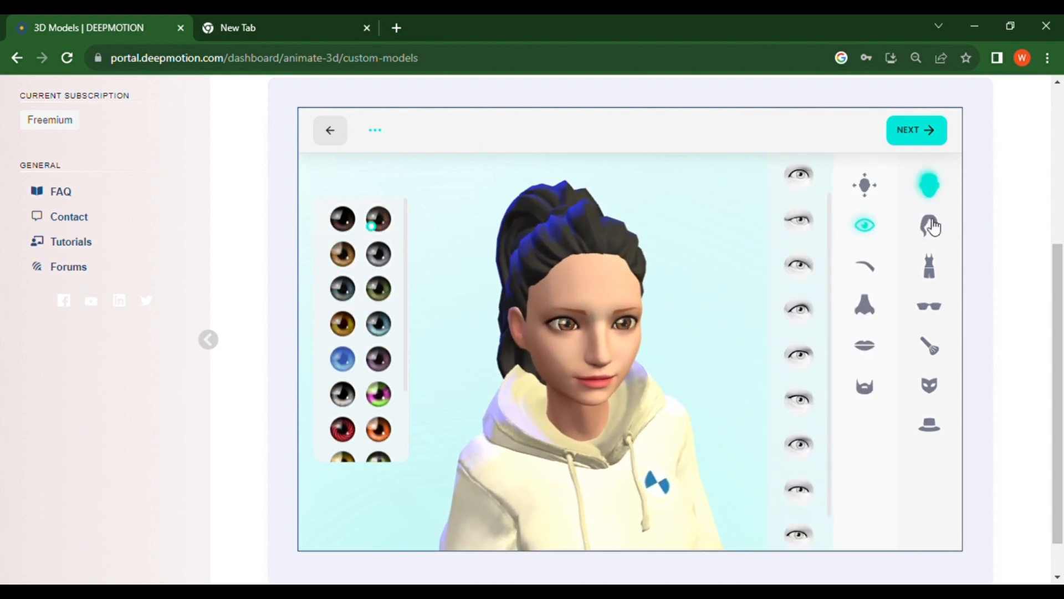
click(865, 306)
click(865, 345)
click(801, 448)
Step: Try the white, yellow and purple racing helmet on the avatar and remove the headwear again
click(929, 385)
click(930, 425)
click(824, 313)
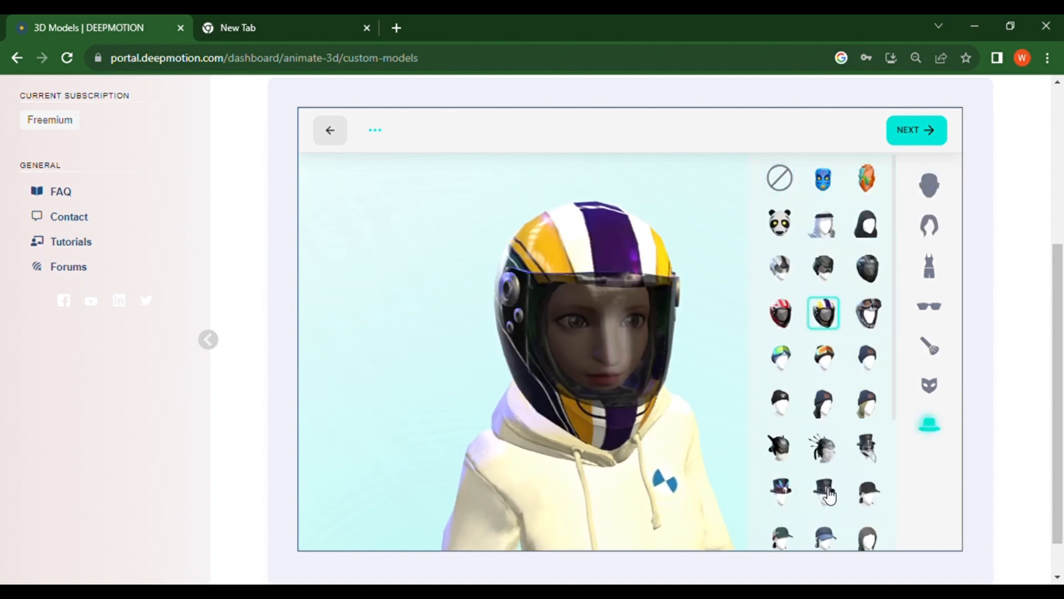
click(780, 178)
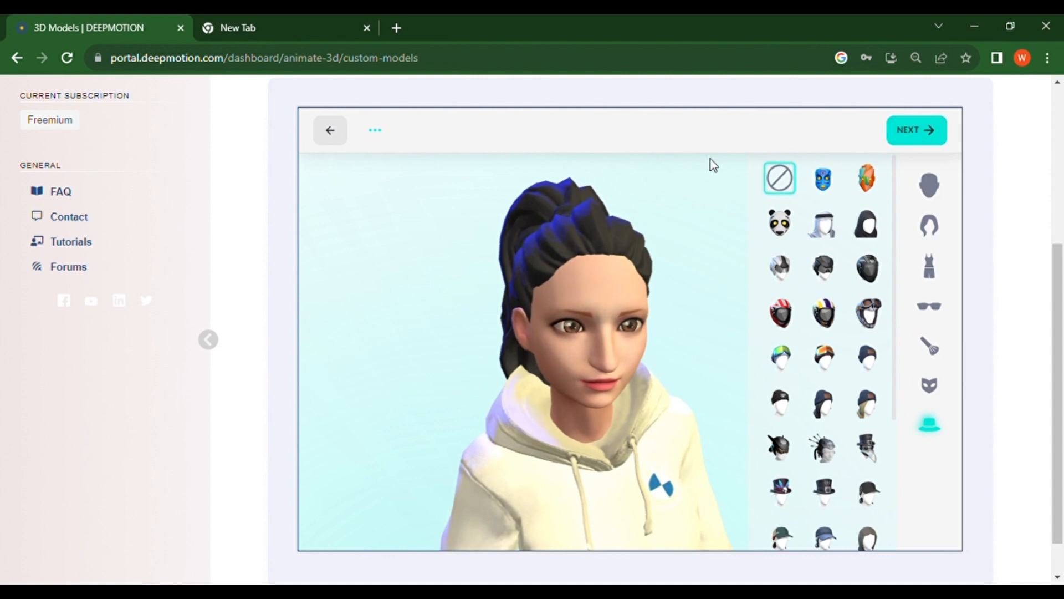
Step: Finish the avatar and save it as a new character named Sophia
click(907, 131)
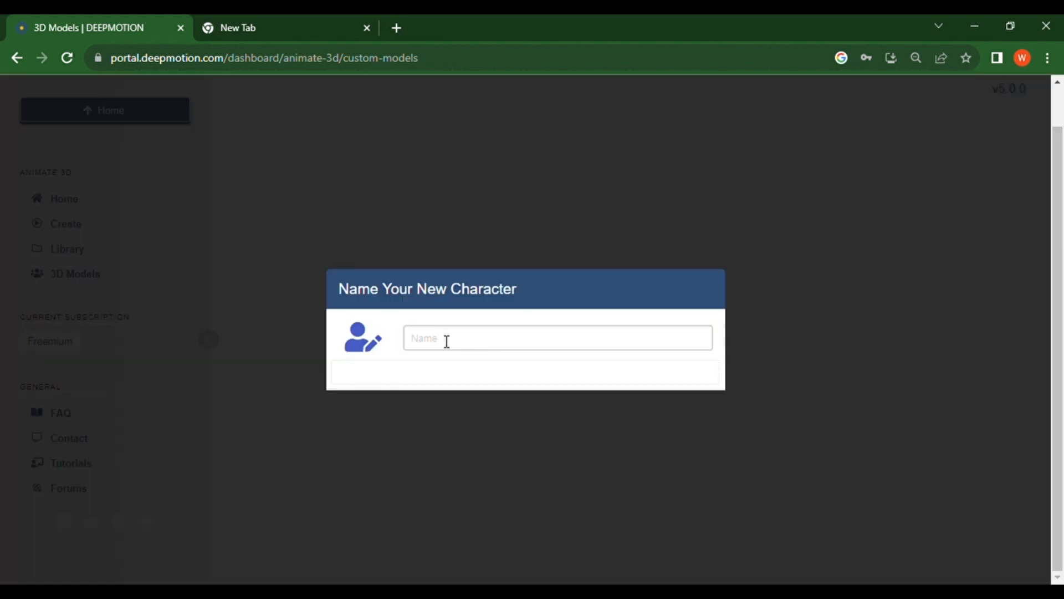
click(446, 341)
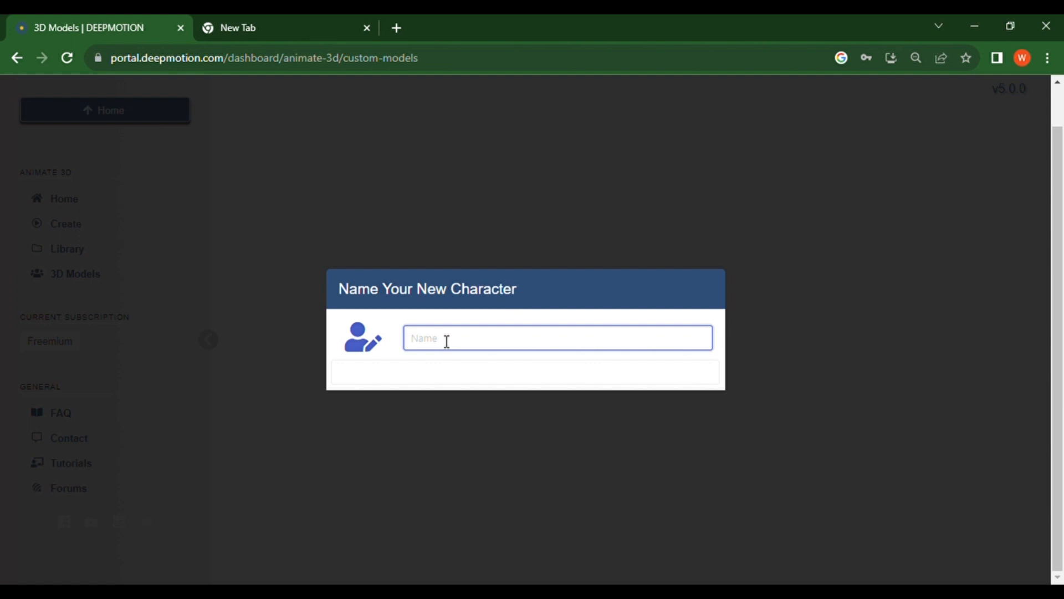
text(Sophia)
click(522, 373)
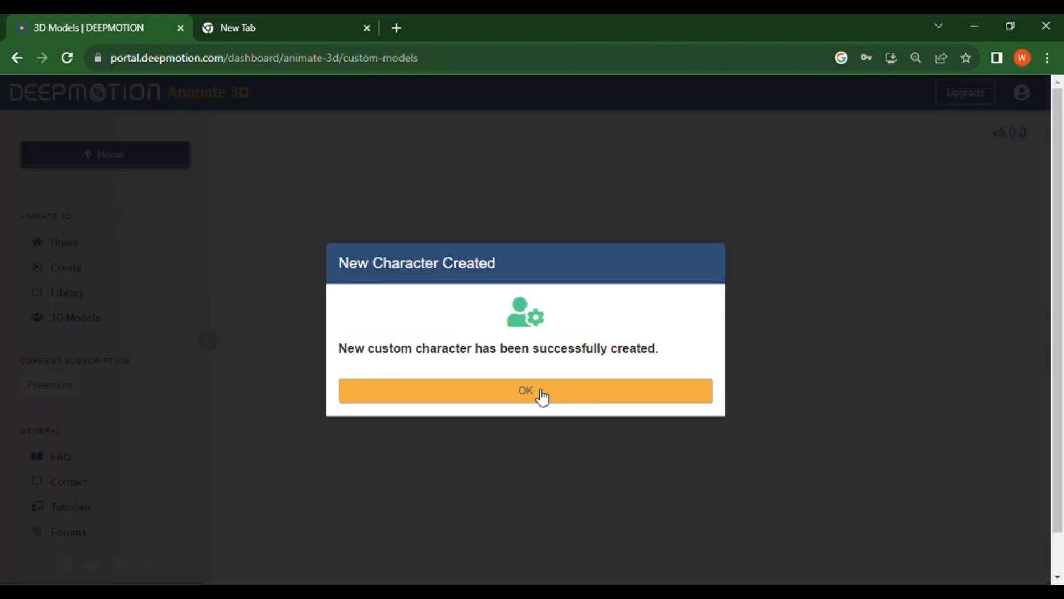
click(541, 395)
Step: Start a new animation for Sophia and add the 1080p Pexels video clip of a person running in the desert
scroll(1062, 300, down, 2)
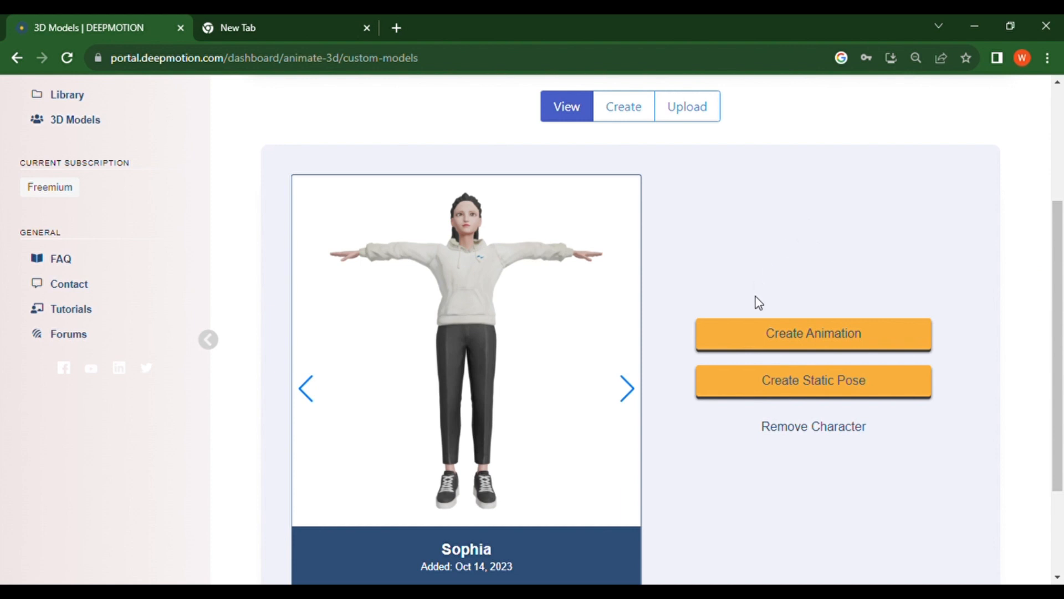
click(807, 339)
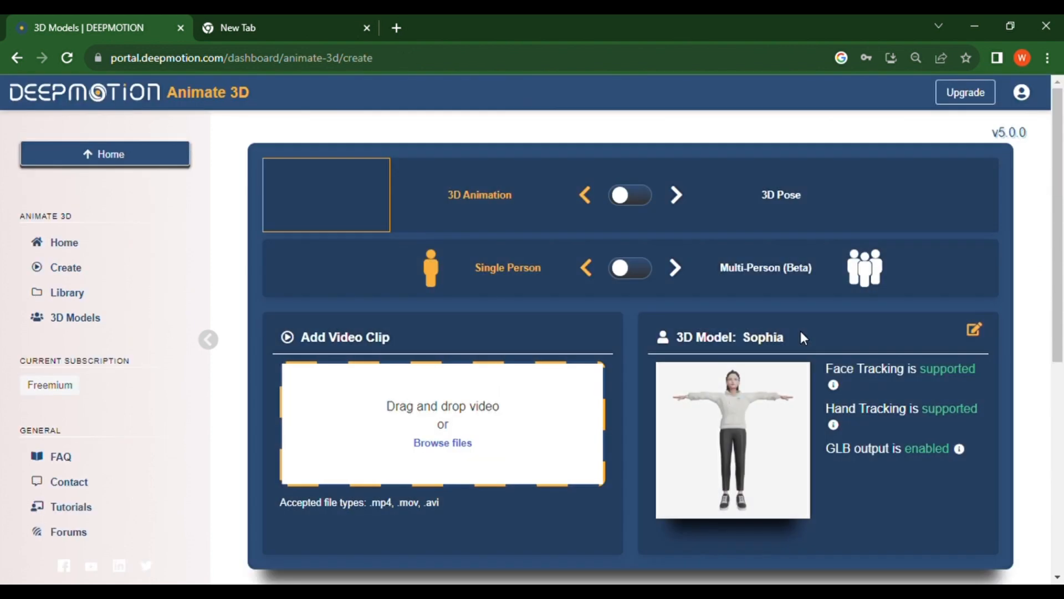
scroll(321, 578, down, 1)
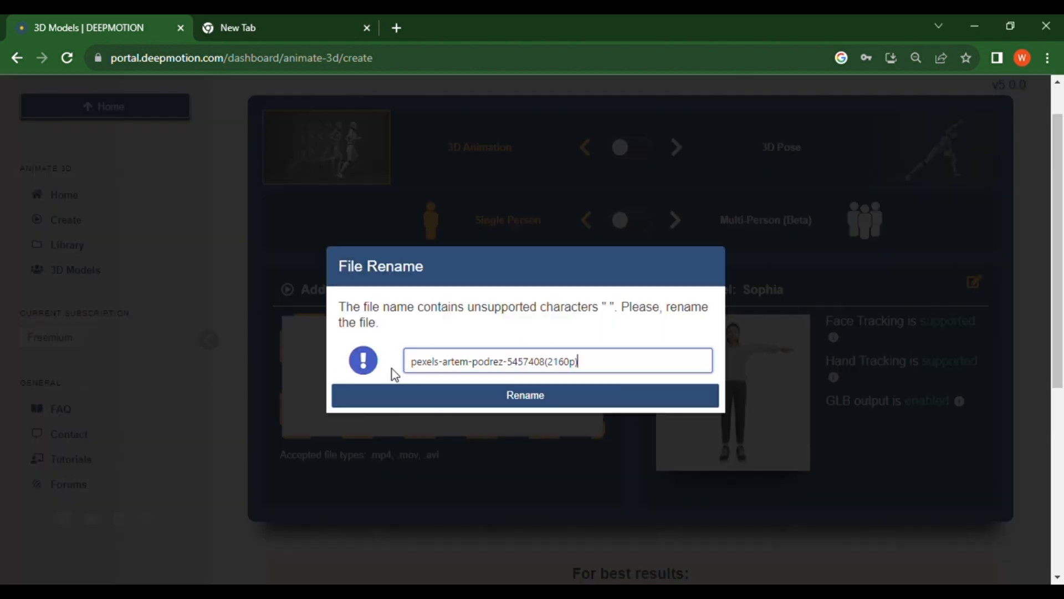
click(578, 392)
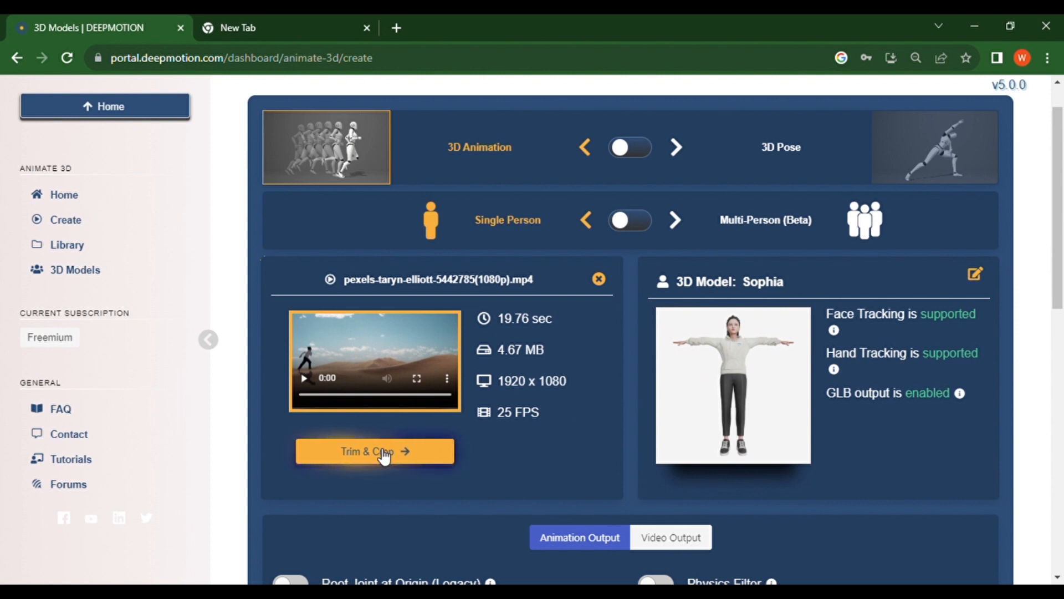
Step: Trim the end of the video clip to 00:18 and save the trimmed version
click(384, 456)
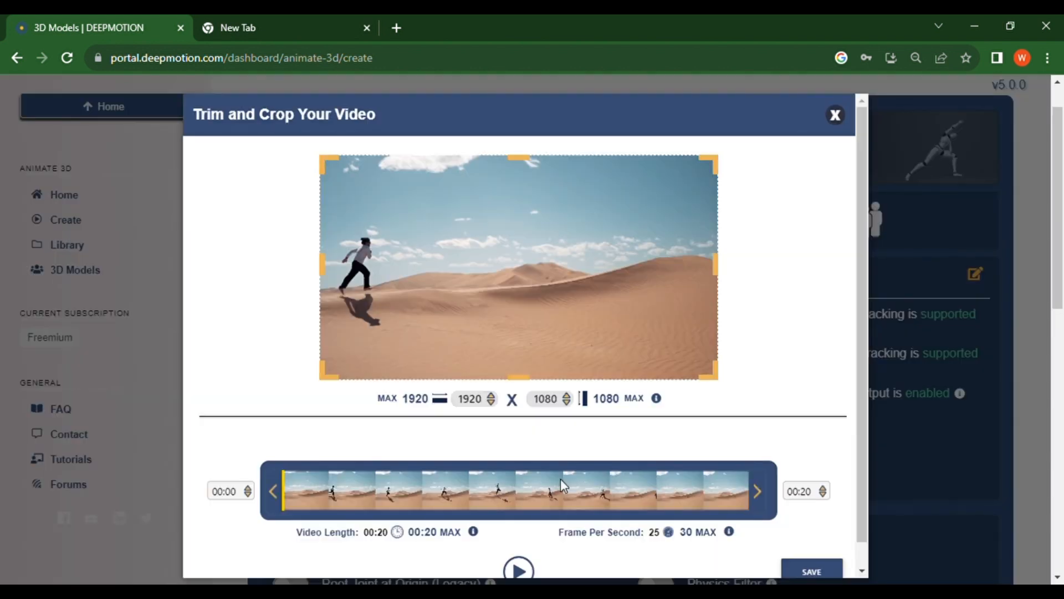
drag(772, 491, 706, 491)
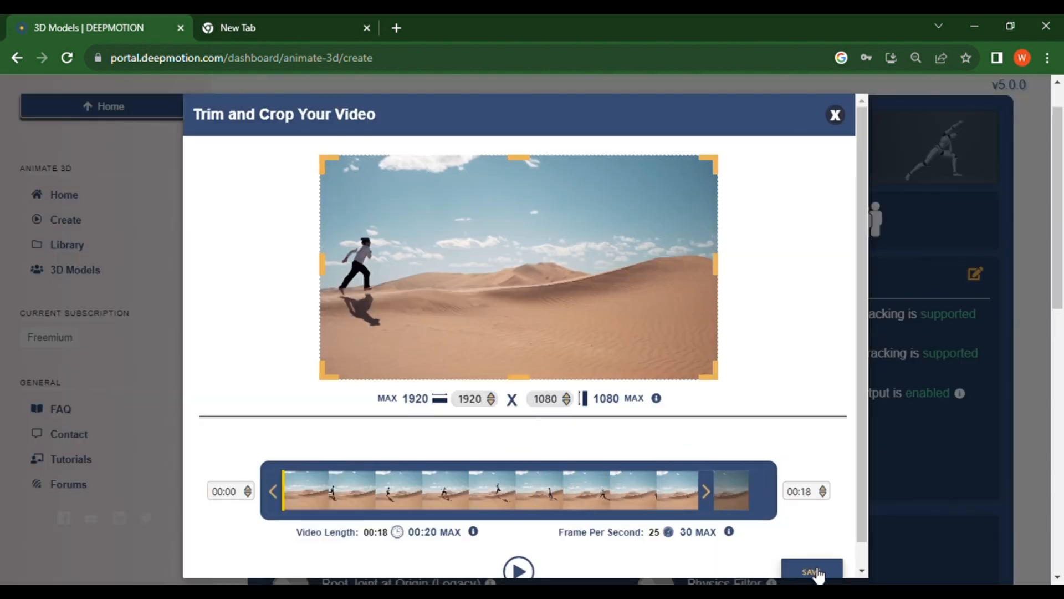
click(816, 569)
Step: Enable MP4 output for the animation, choose the Solid green background and turn the shadow off
drag(1061, 242, 1062, 346)
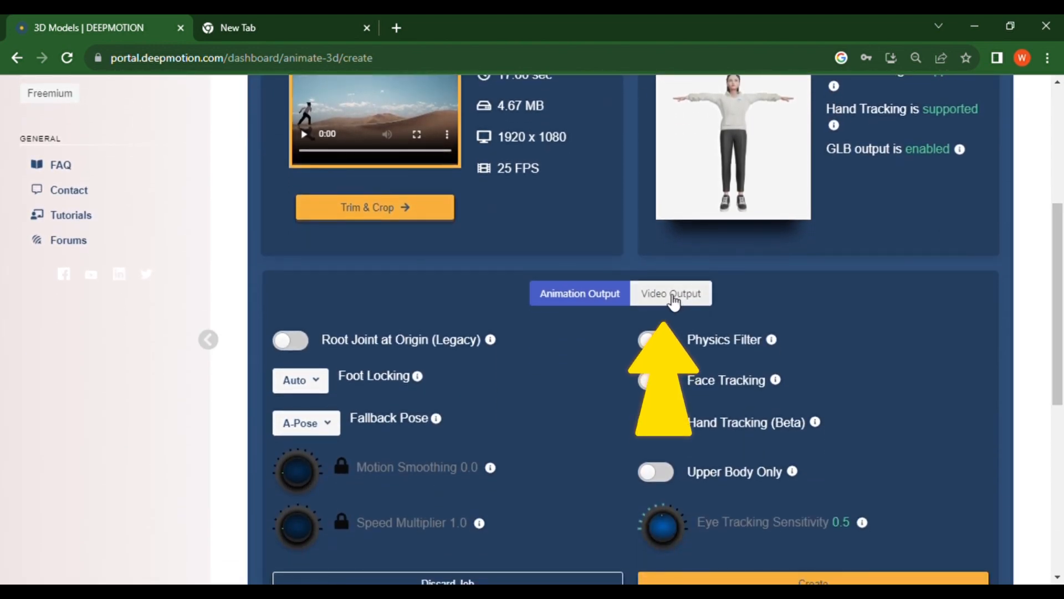
click(672, 295)
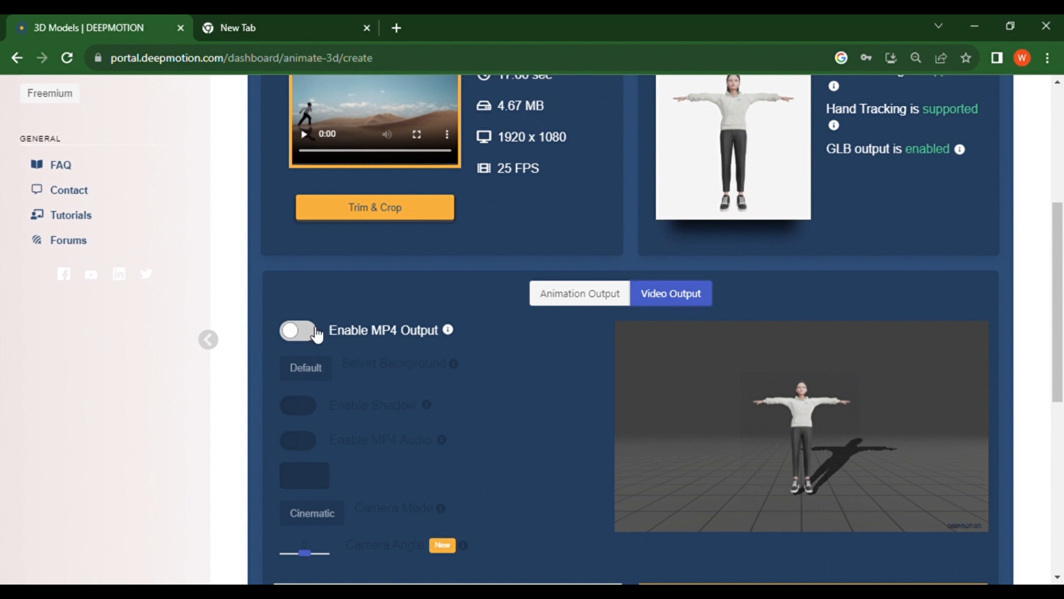
click(315, 331)
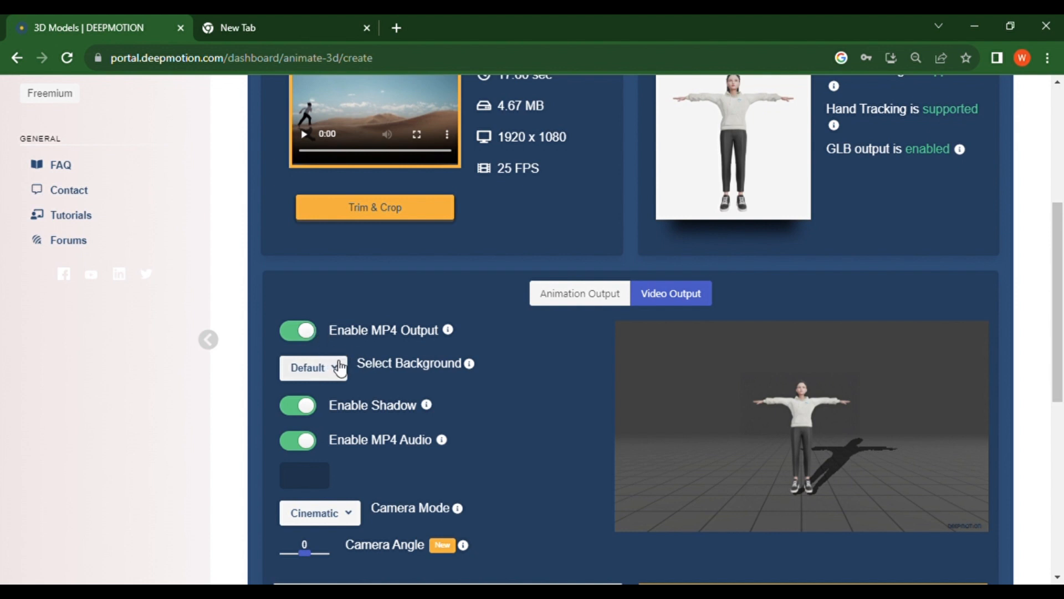
click(338, 373)
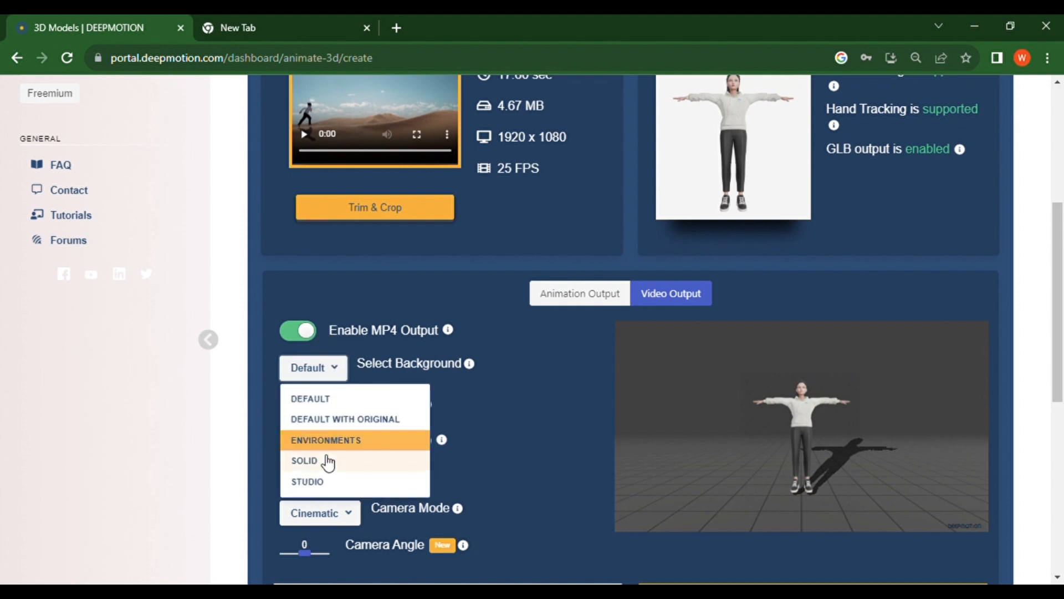
click(325, 461)
click(312, 441)
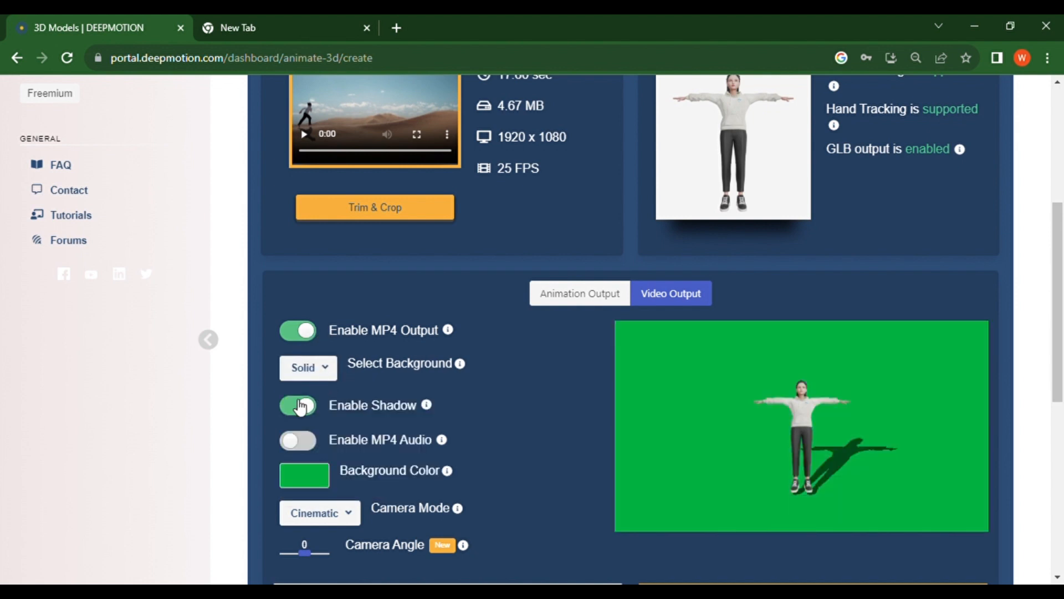
click(300, 407)
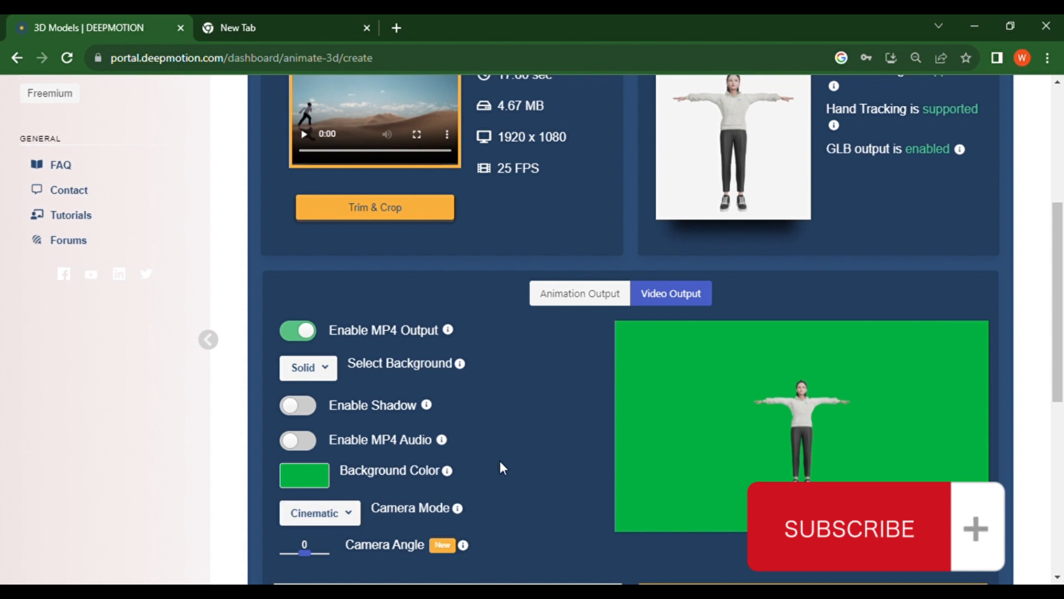
Step: Create the new animation with these settings and start the job
scroll(1058, 284, down, 3)
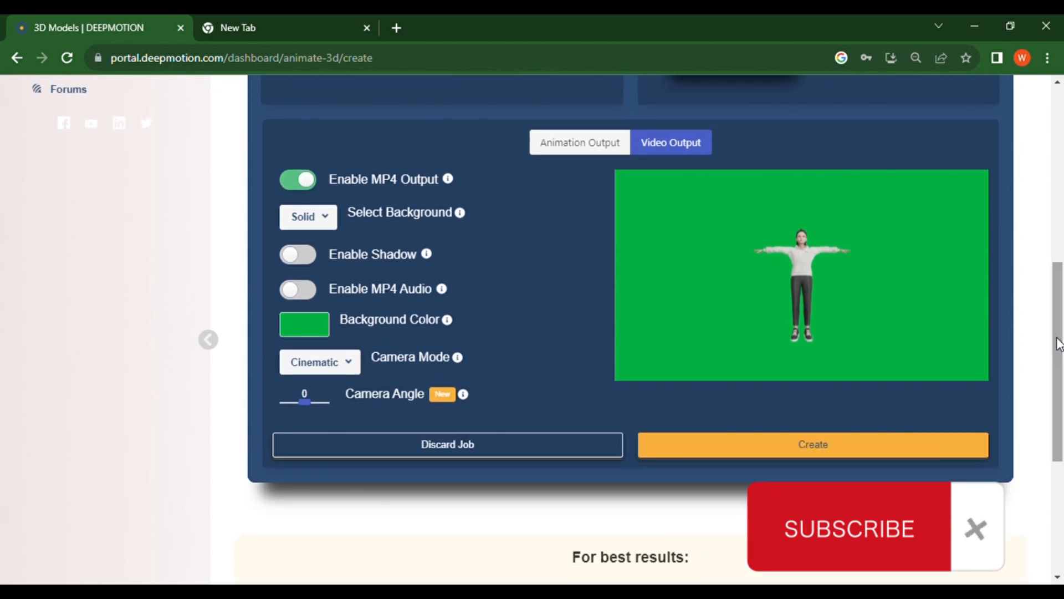
click(825, 445)
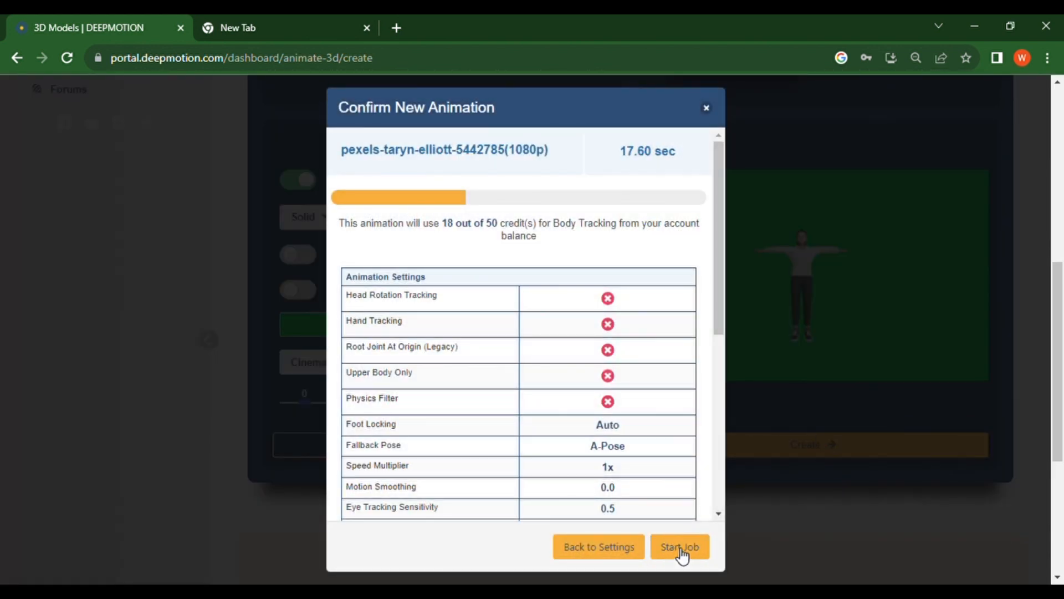
click(681, 548)
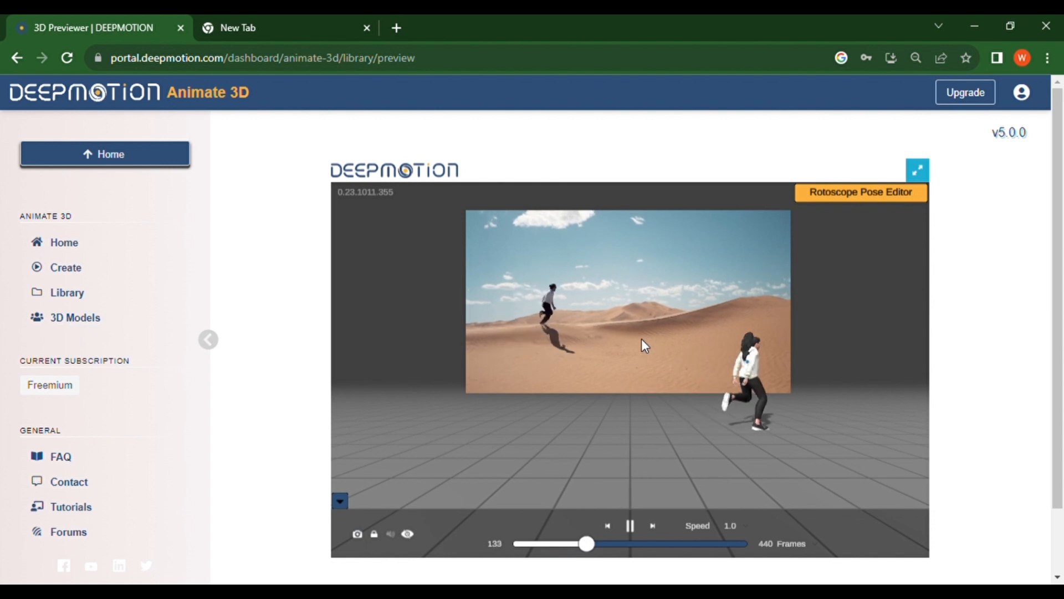
Step: Look around the animated character in the 3D preview and download Sophia's animation in MP4 format
drag(514, 343, 412, 358)
drag(332, 350, 523, 391)
scroll(620, 363, down, 3)
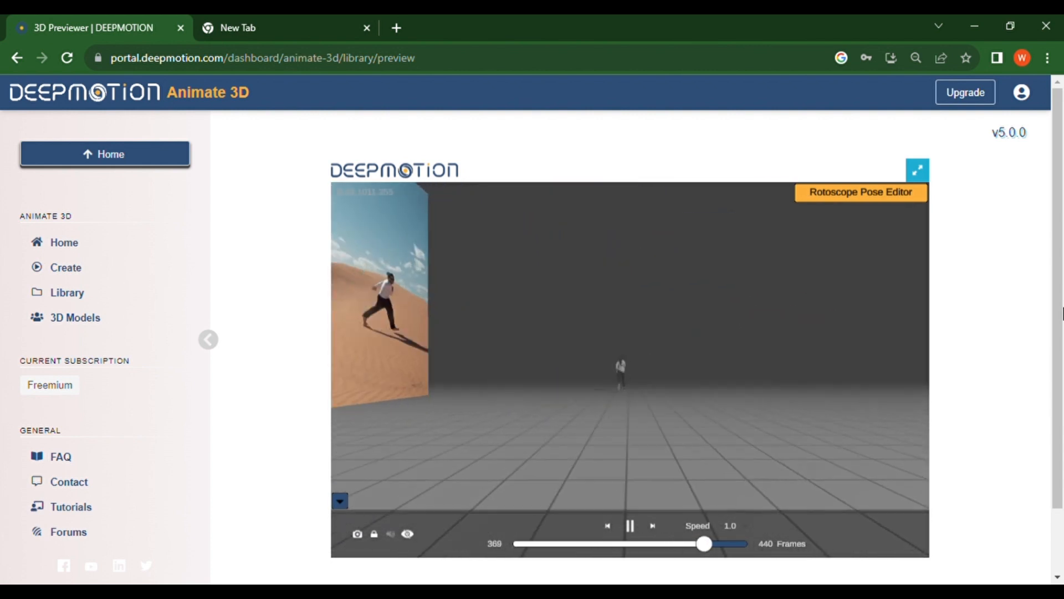
scroll(594, 566, down, 1)
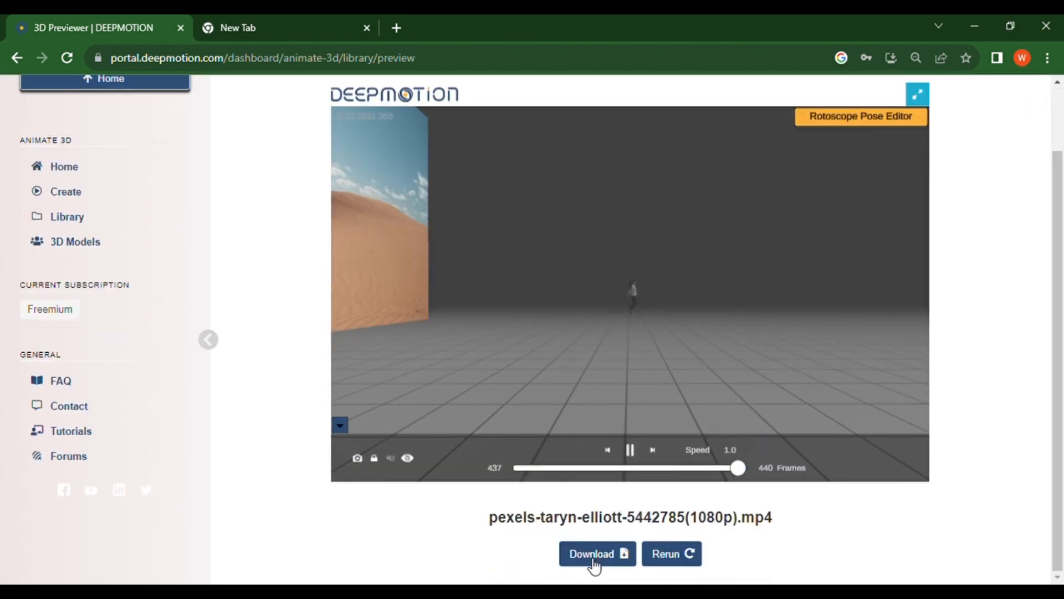
click(592, 564)
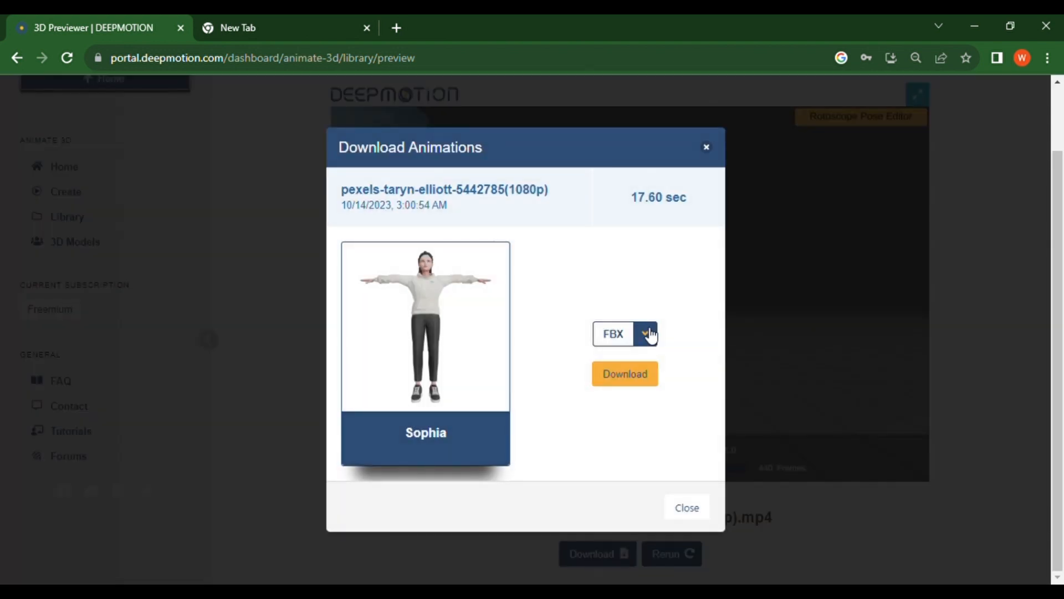
click(650, 333)
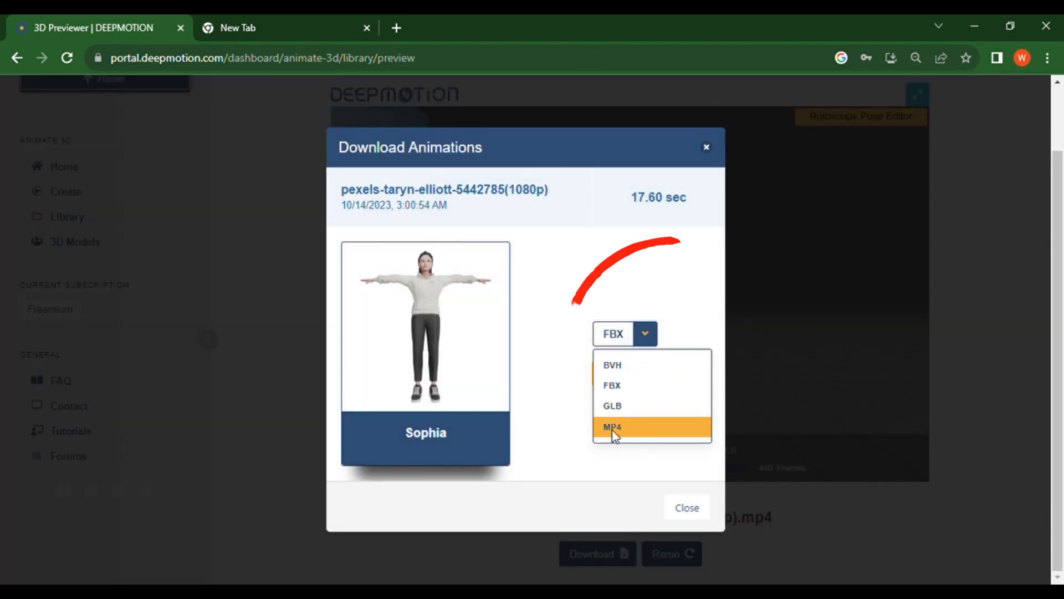
click(612, 426)
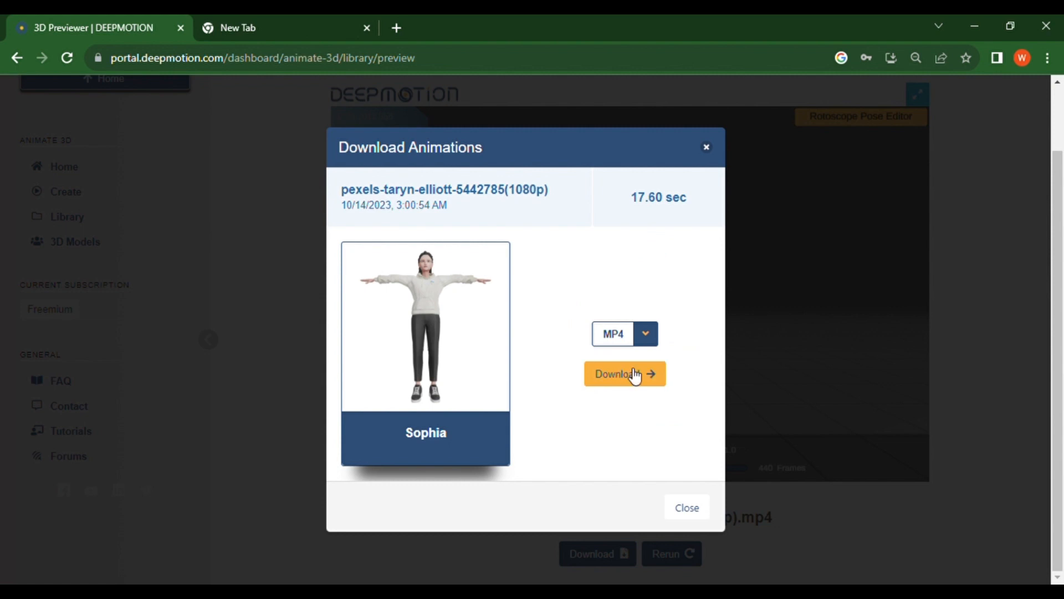
click(636, 376)
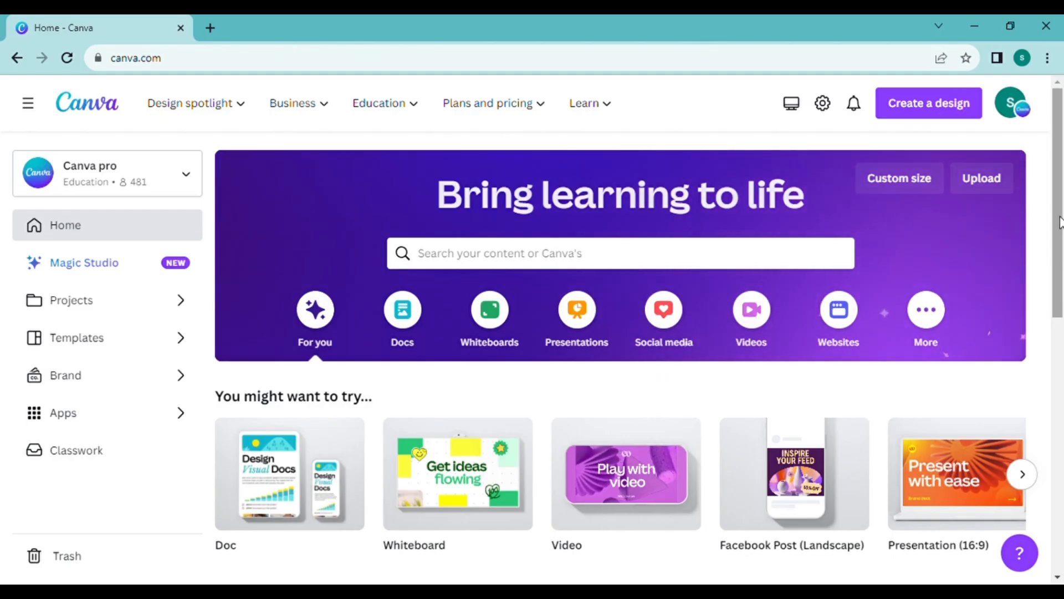
Step: Switch to Canva and create a blank 1920 × 1080 px video design
scroll(1060, 244, down, 1)
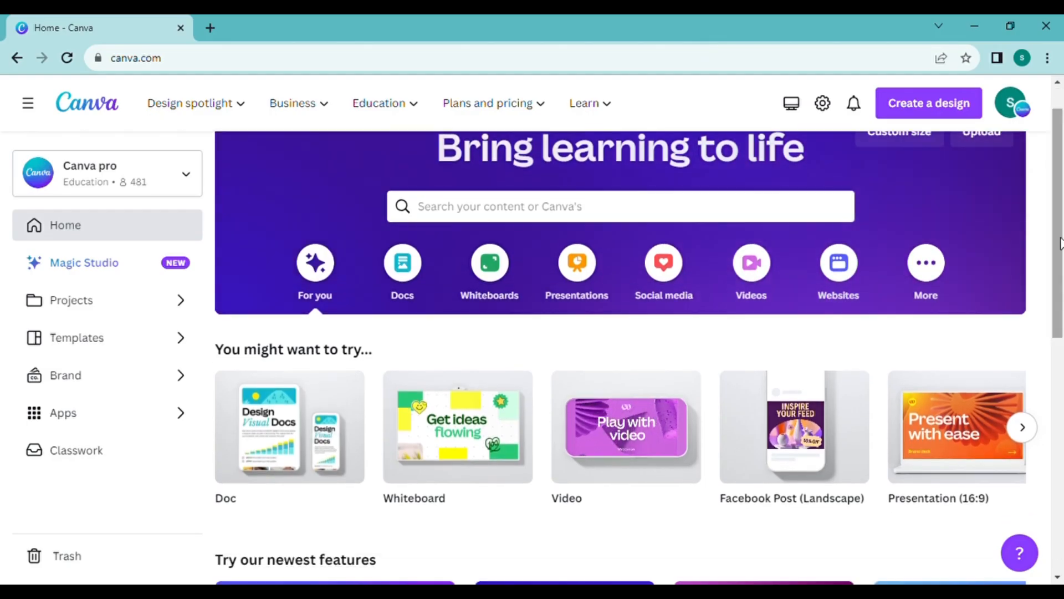
mouse_move(604, 440)
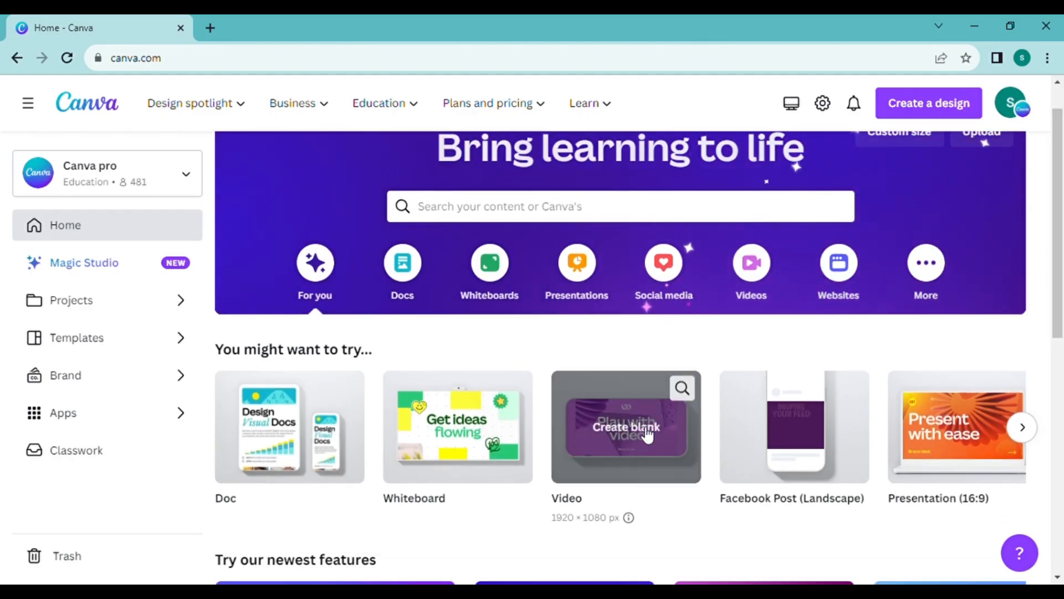
click(597, 444)
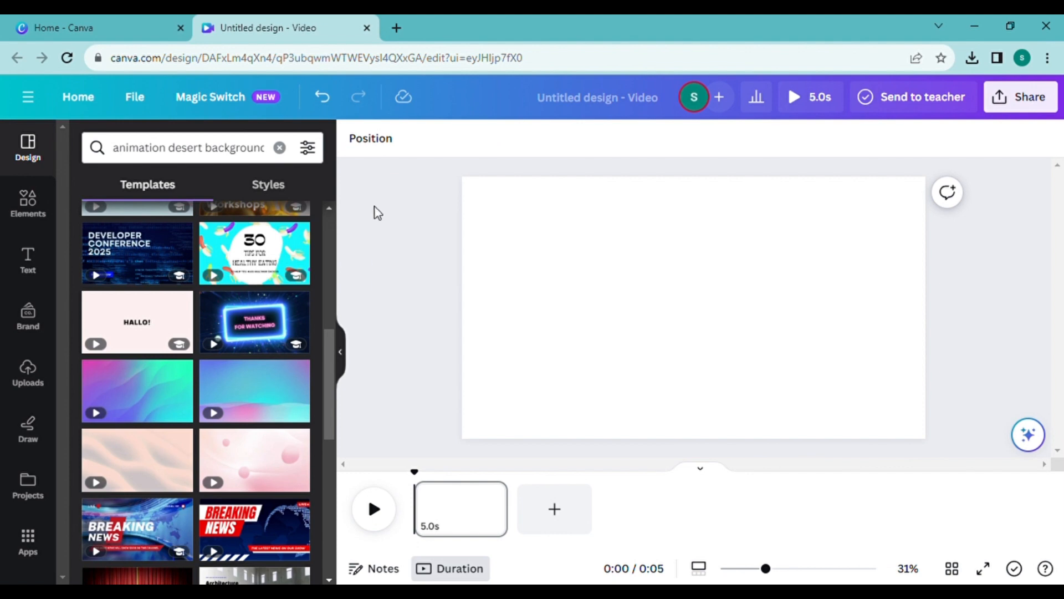
Step: Search the elements for "animation desert" and add the 33-second desert oasis video to the blank page
click(37, 209)
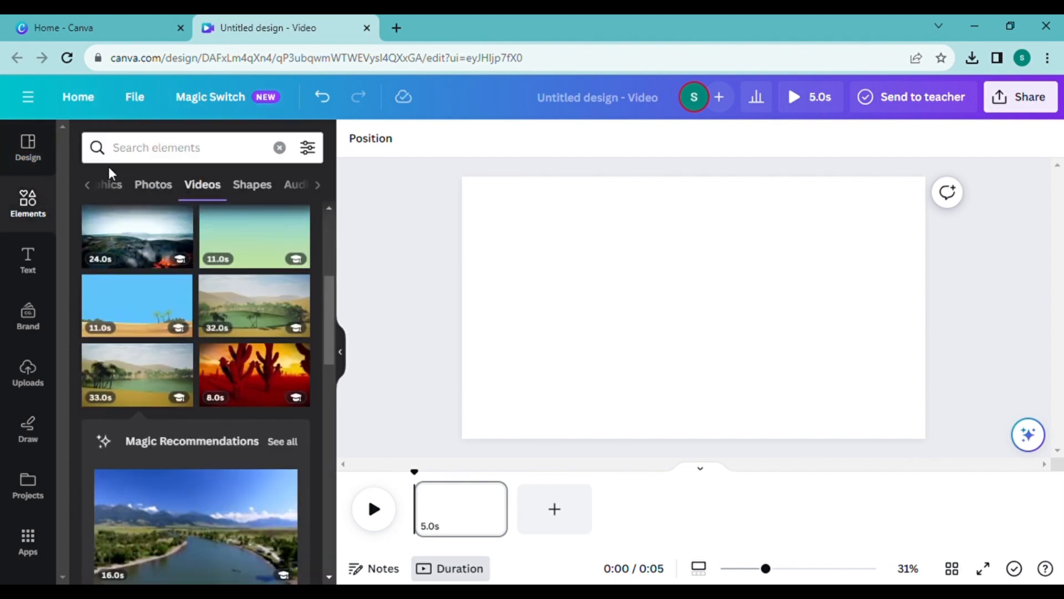
click(140, 153)
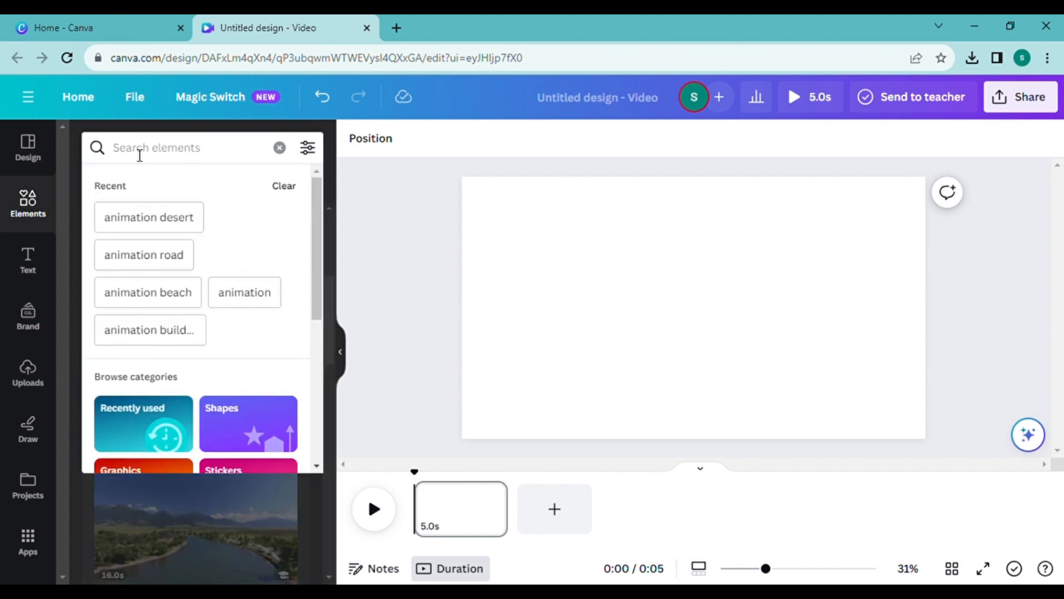
text(animation)
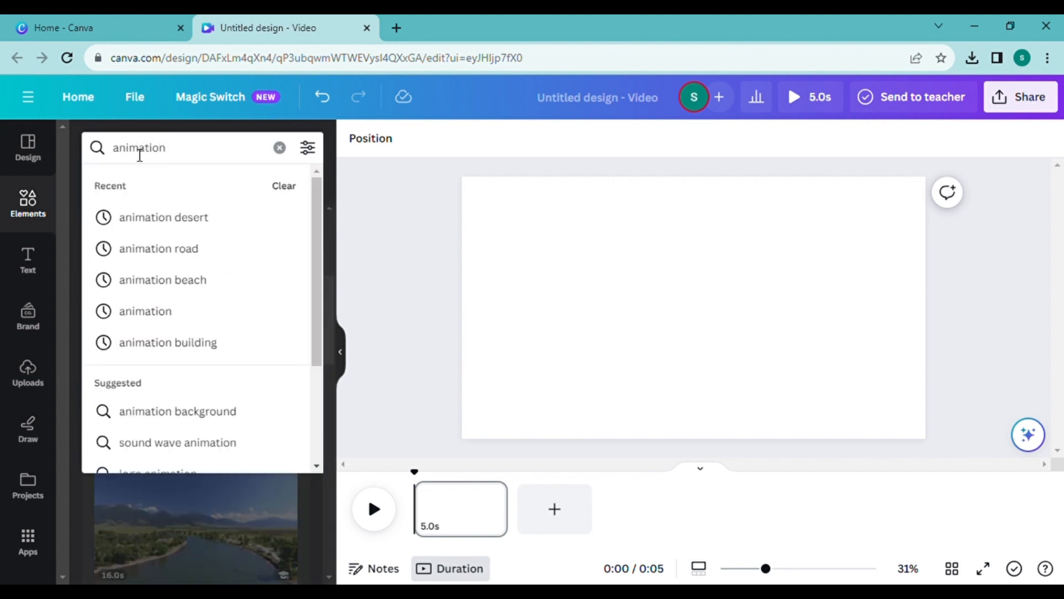
text( desert)
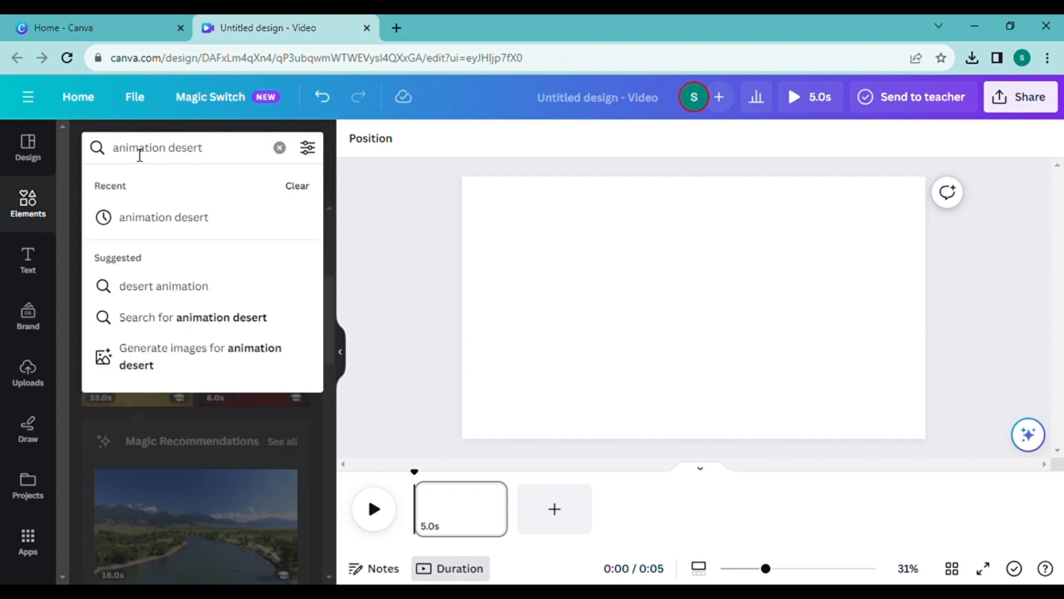
key(Return)
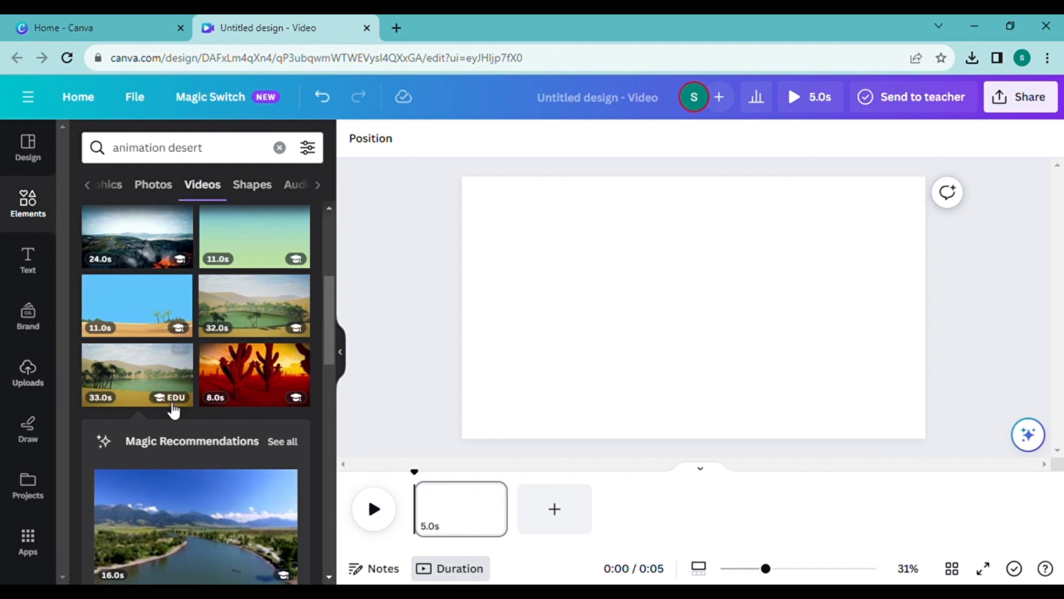
click(139, 368)
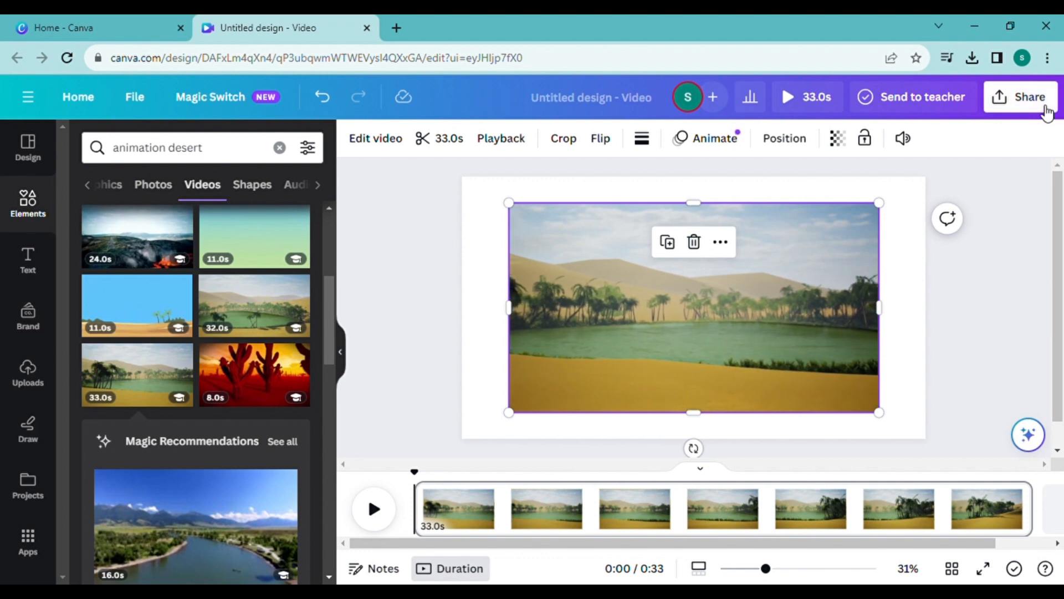
Step: Download the desert background design as an MP4 video
click(1047, 111)
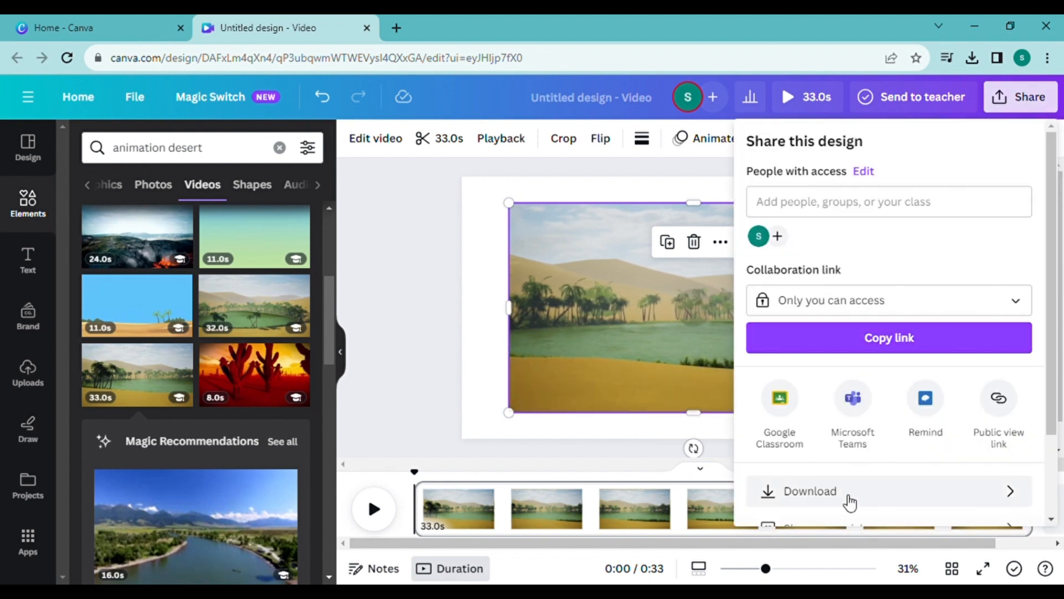
click(791, 492)
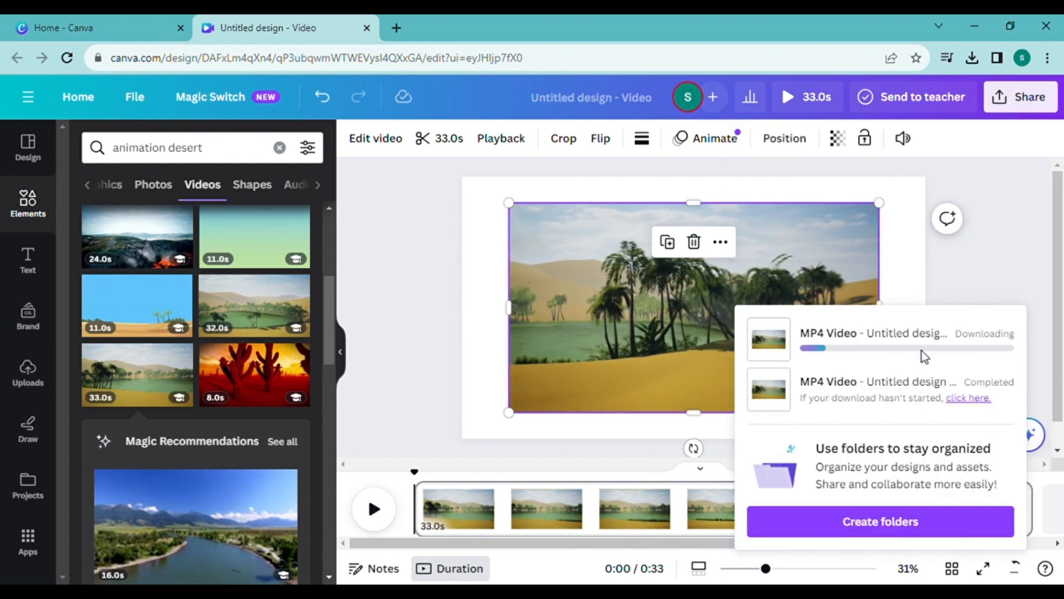
scroll(254, 430, down, 10)
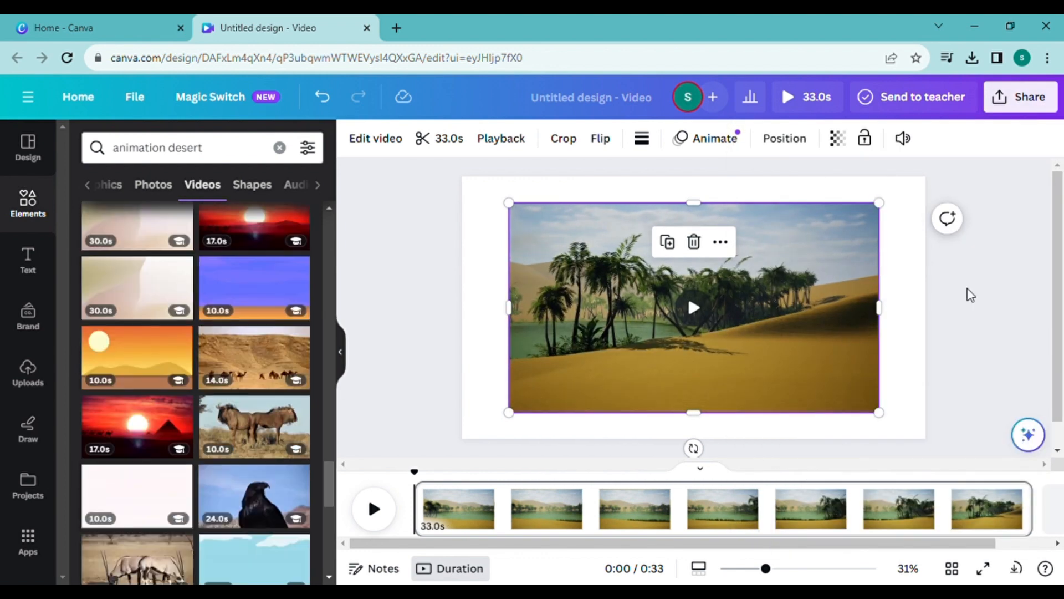
click(969, 265)
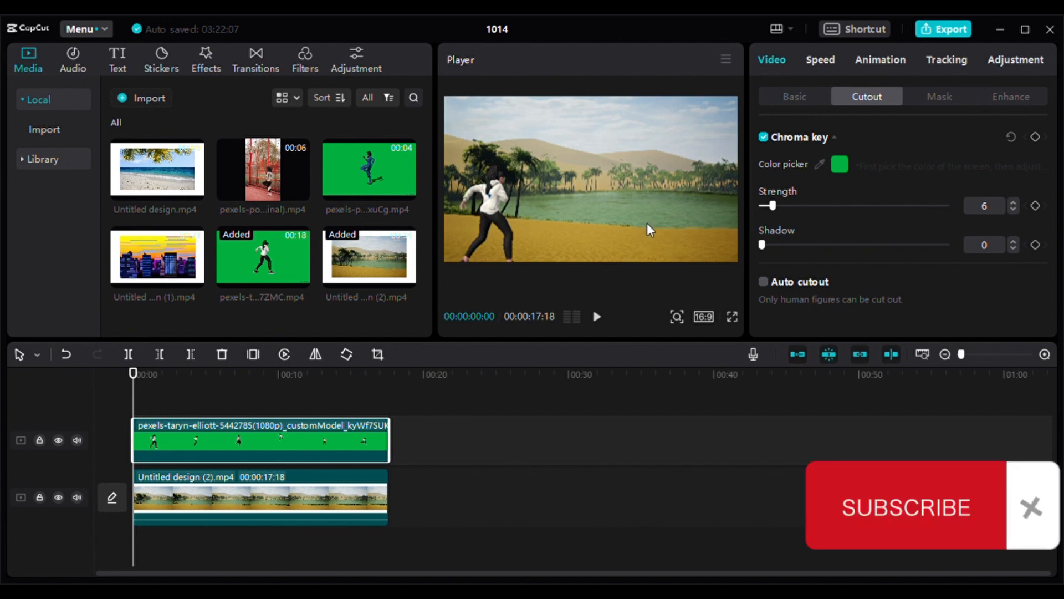
Step: Switch to CapCut and play back the chroma-keyed running avatar over the desert background
click(603, 317)
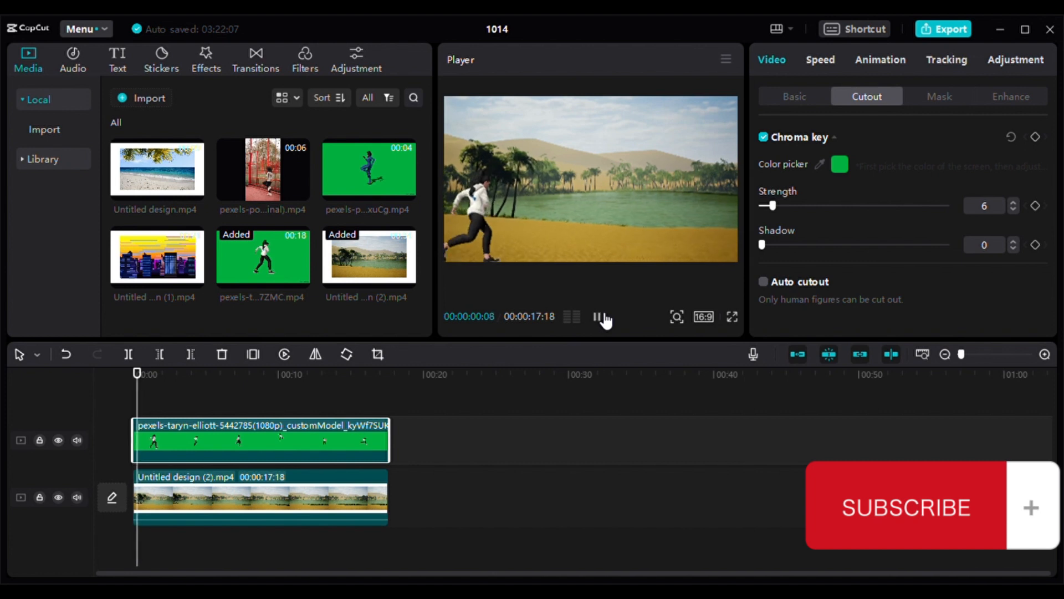